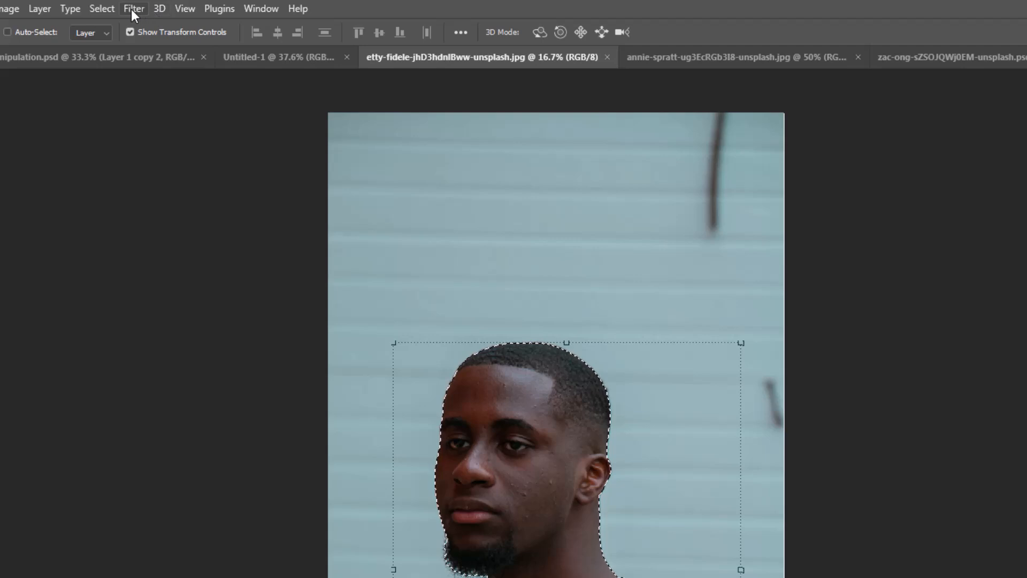
Open the current selection of the man in Select and Mask and refine its edge around the hair and beard.
left_click(102, 8)
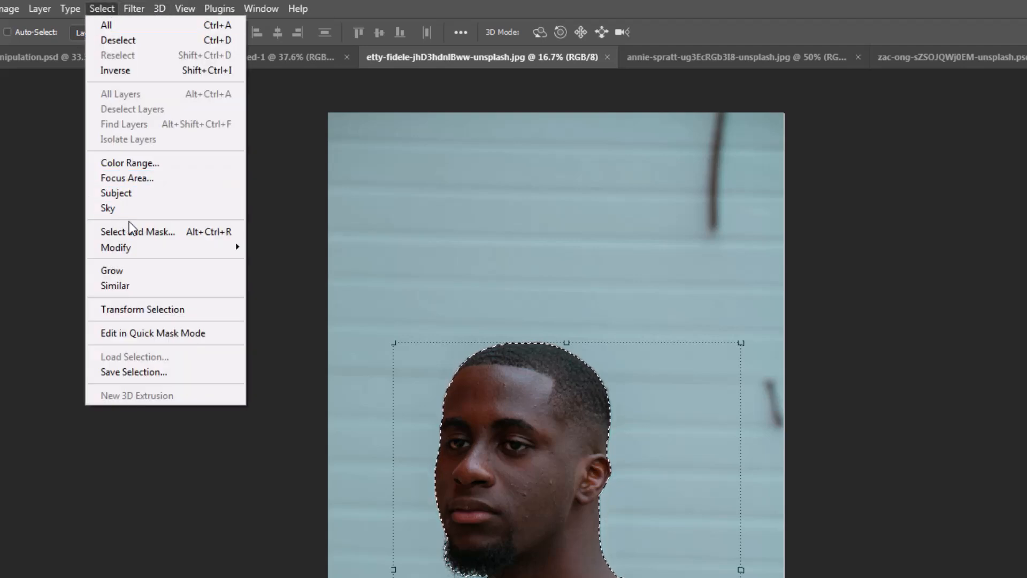
left_click(153, 232)
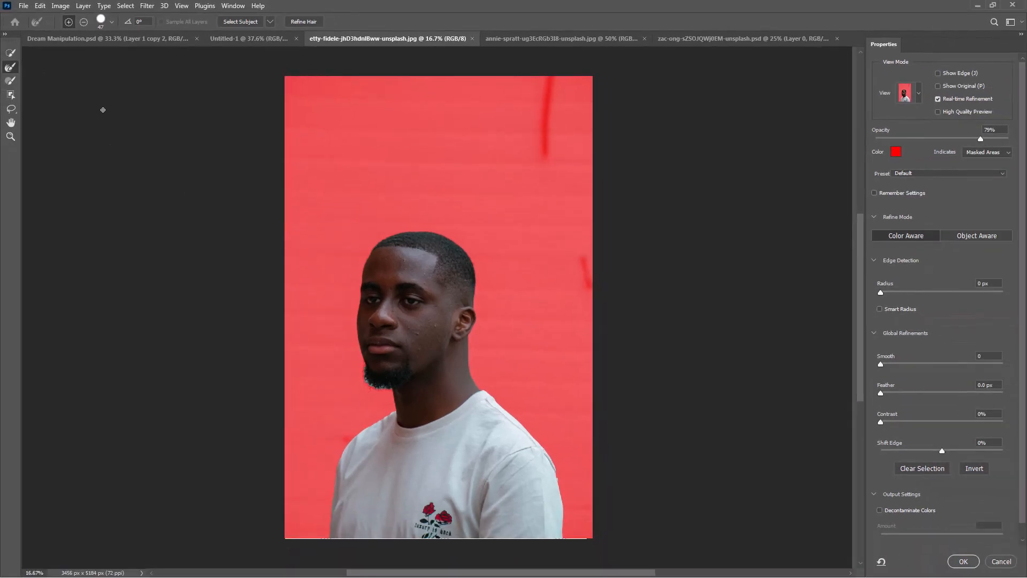
left_click_drag(348, 222, 361, 223)
mouse_move(359, 372)
left_mouse_down()
mouse_move(360, 388)
mouse_move(380, 395)
left_mouse_up()
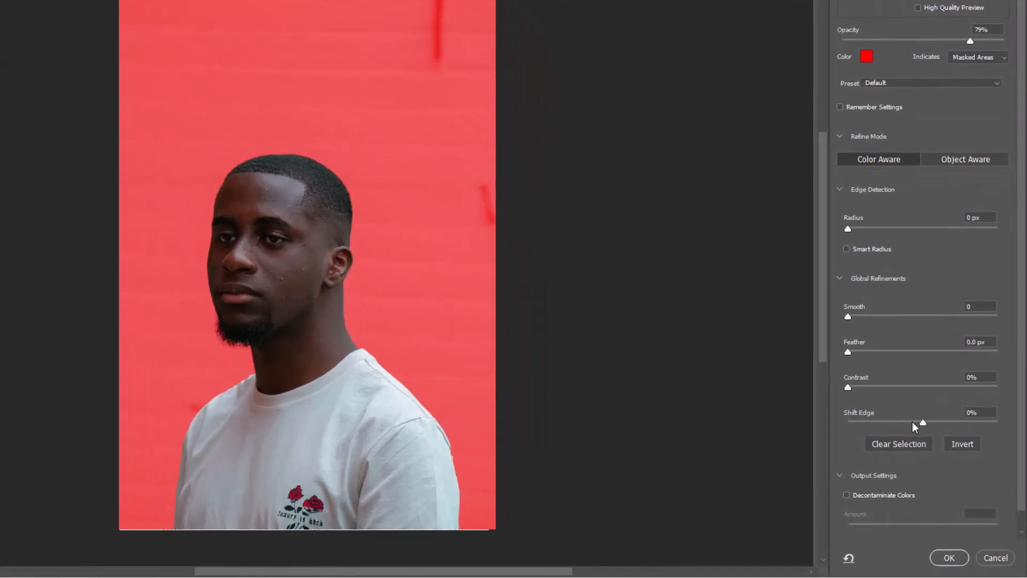
Decontaminate the cutout's colors at 100% and output the selection to a new layer with layer mask.
left_click(877, 492)
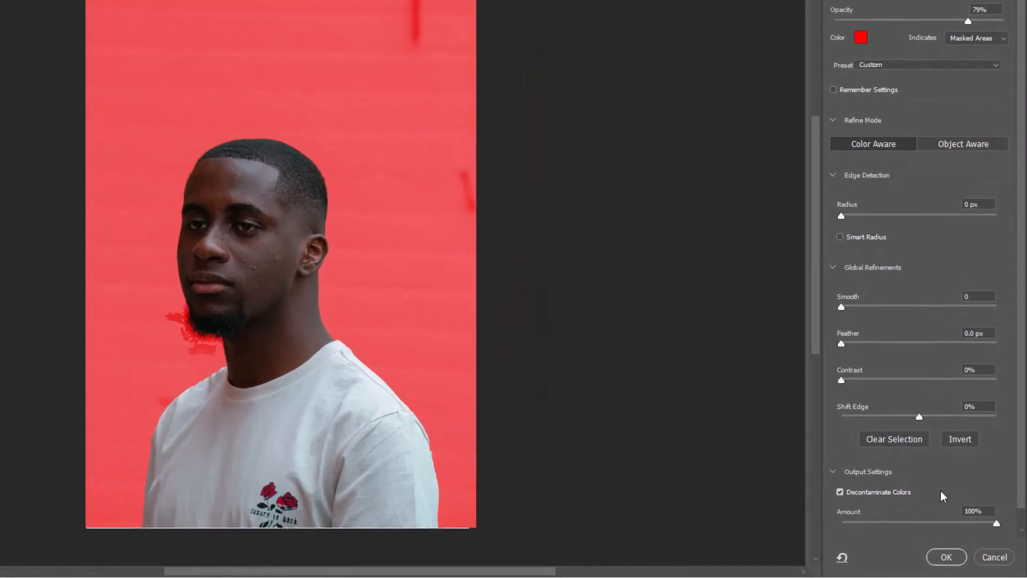
scroll(1023, 476, "down", 1)
left_click(963, 524)
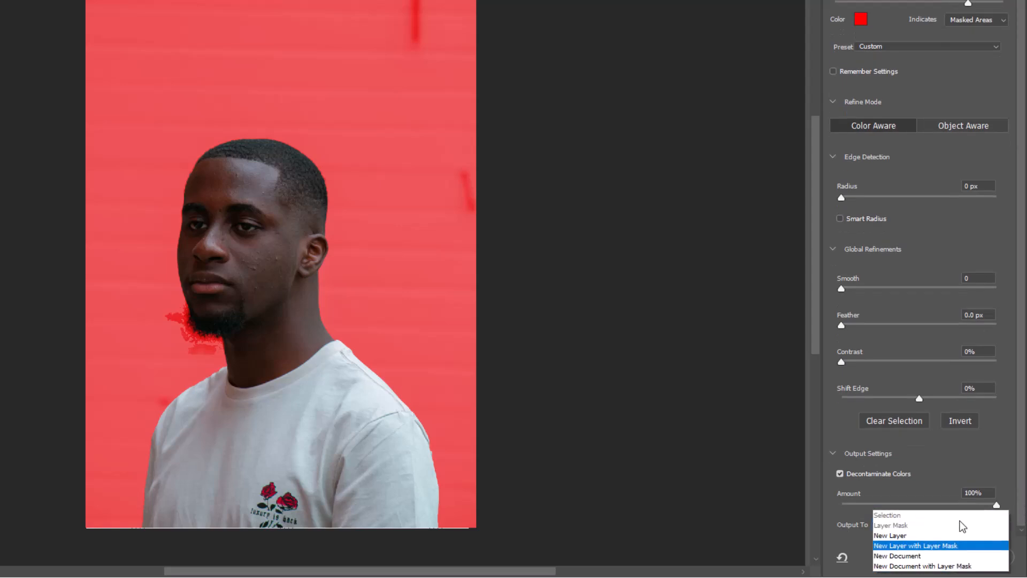
left_click(916, 546)
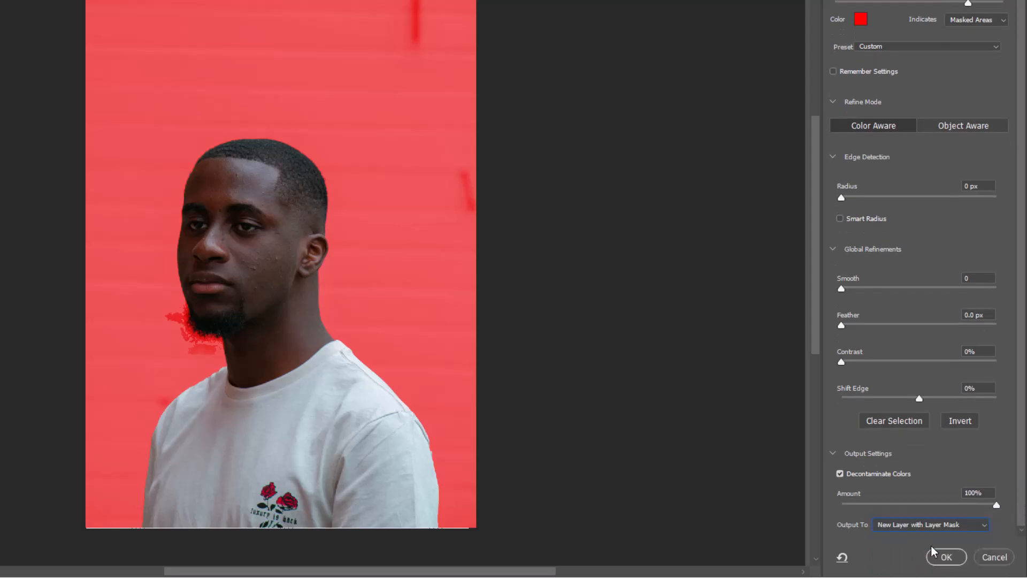
left_click(947, 558)
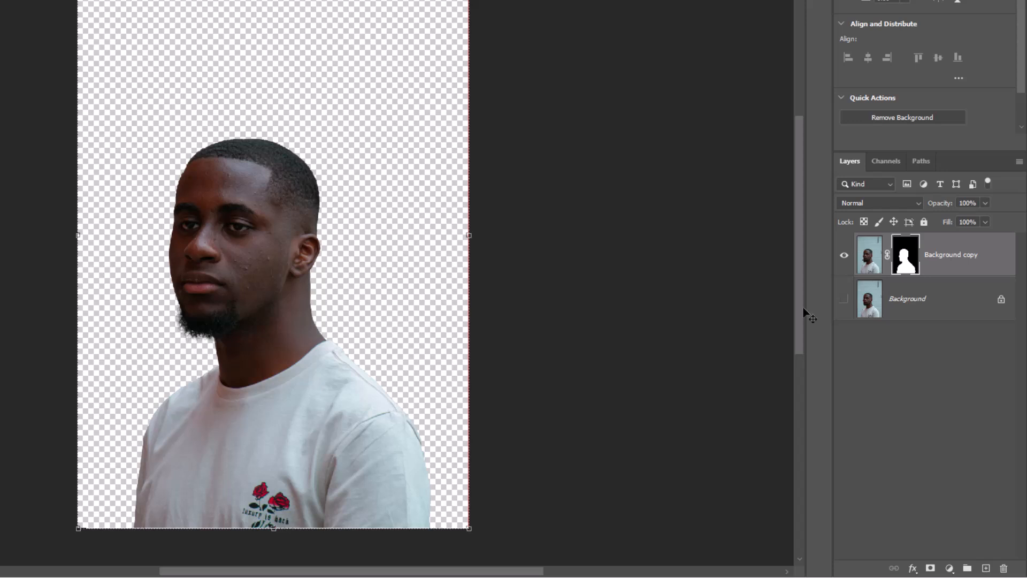
Convert the masked portrait layer to a smart object and bring it into the Untitled-1 document.
right_click(963, 267)
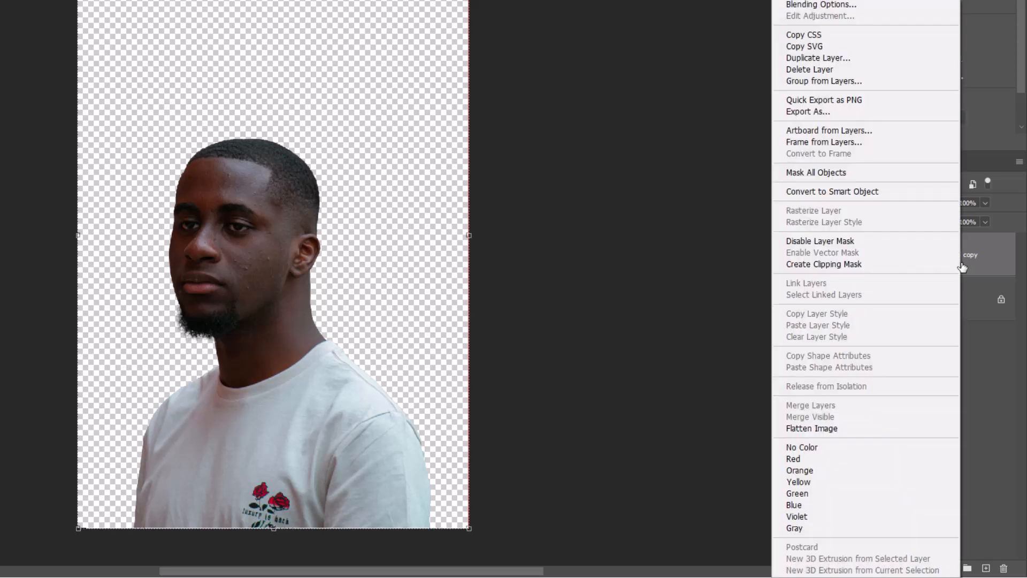
left_click(843, 192)
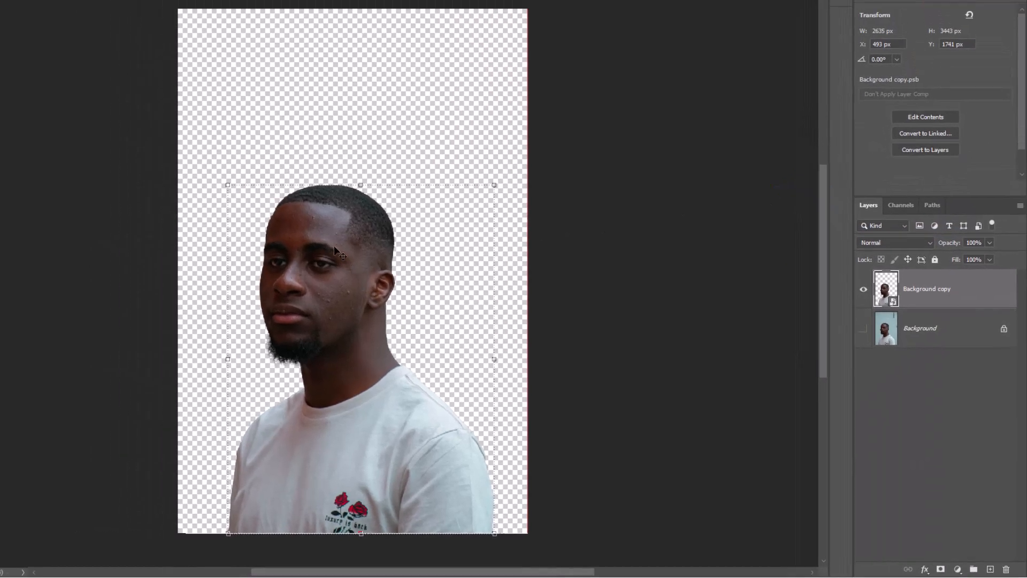
left_click_drag(335, 250, 280, 196)
left_click_drag(368, 239, 420, 316)
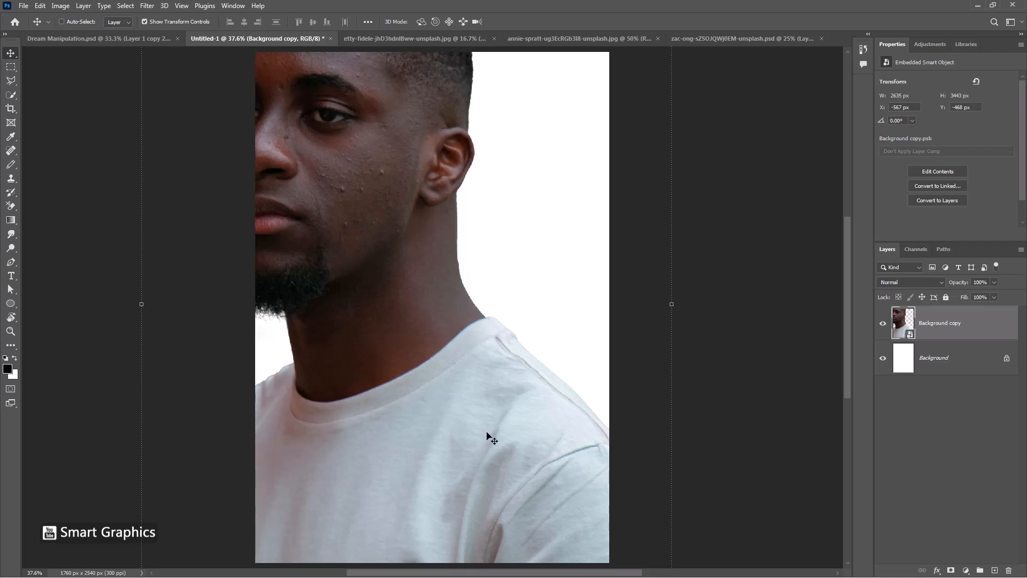
Scale the portrait to about 1667 × 2180 px and place it in the lower part of the canvas, reaching past the right edge.
left_click_drag(488, 436, 390, 247)
key("ctrl+t")
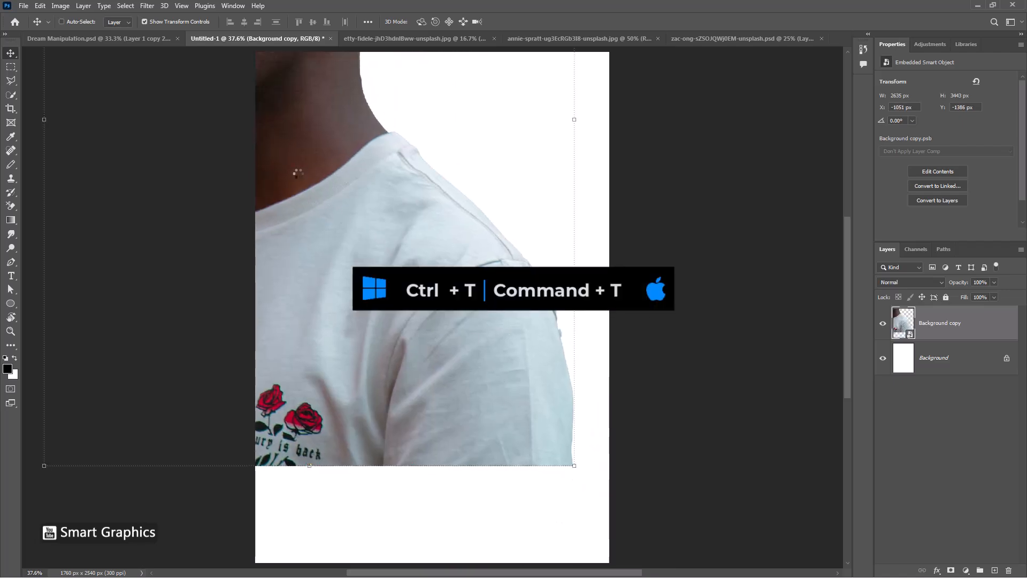
left_click_drag(298, 173, 555, 541)
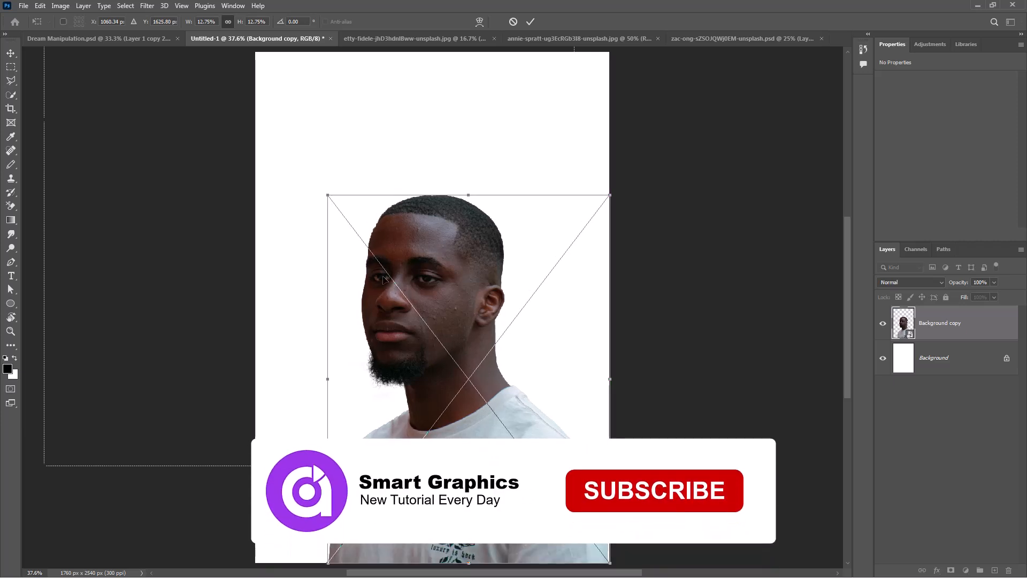
left_click_drag(328, 195, 276, 184)
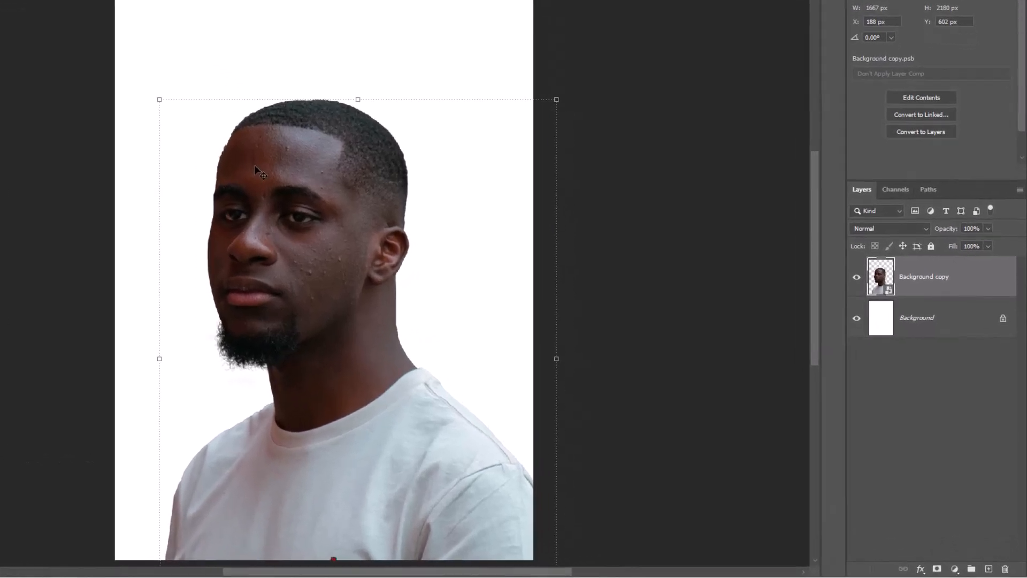
Hide the portrait layer and add a Gradient Fill above the Background using the Basics Foreground to Background preset.
left_click(855, 276)
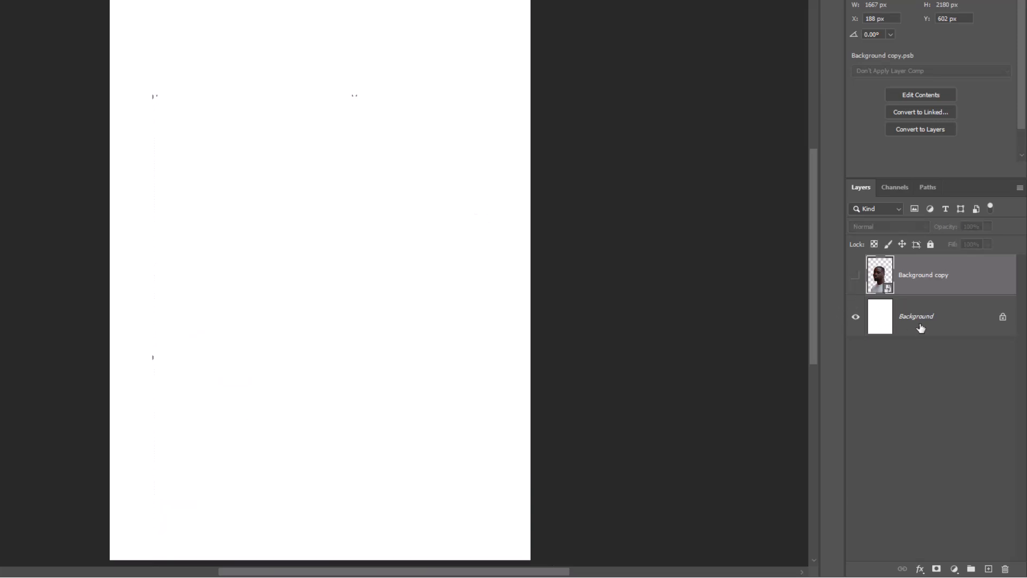
left_click(917, 328)
left_click(955, 569)
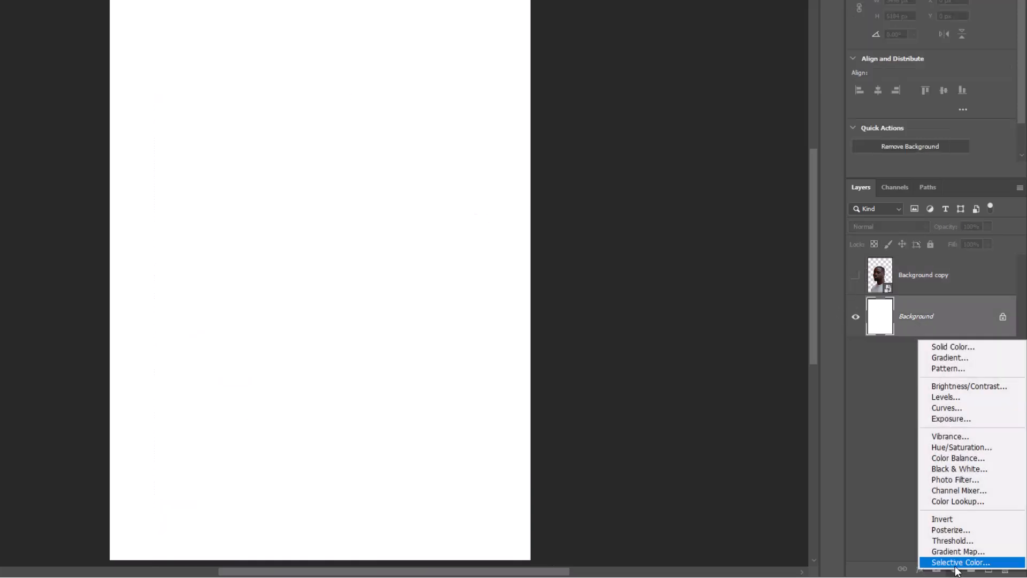
left_click(956, 358)
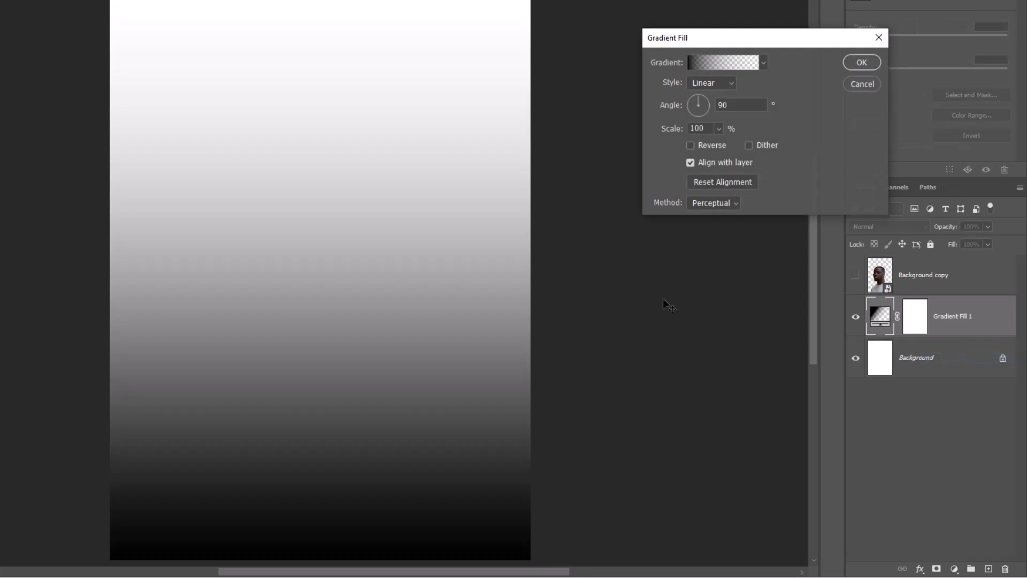
left_click(763, 62)
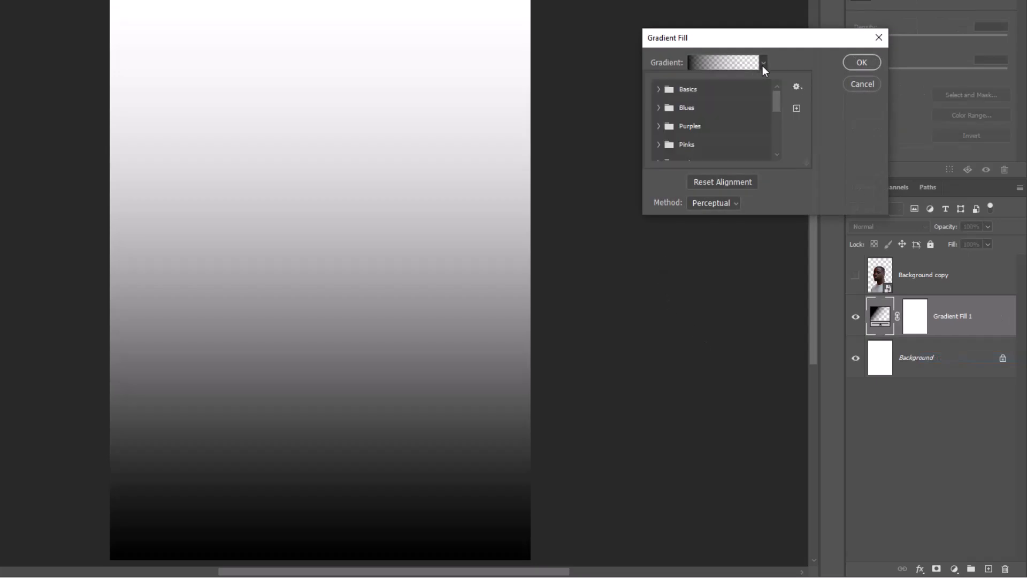
left_click(658, 89)
left_click(677, 110)
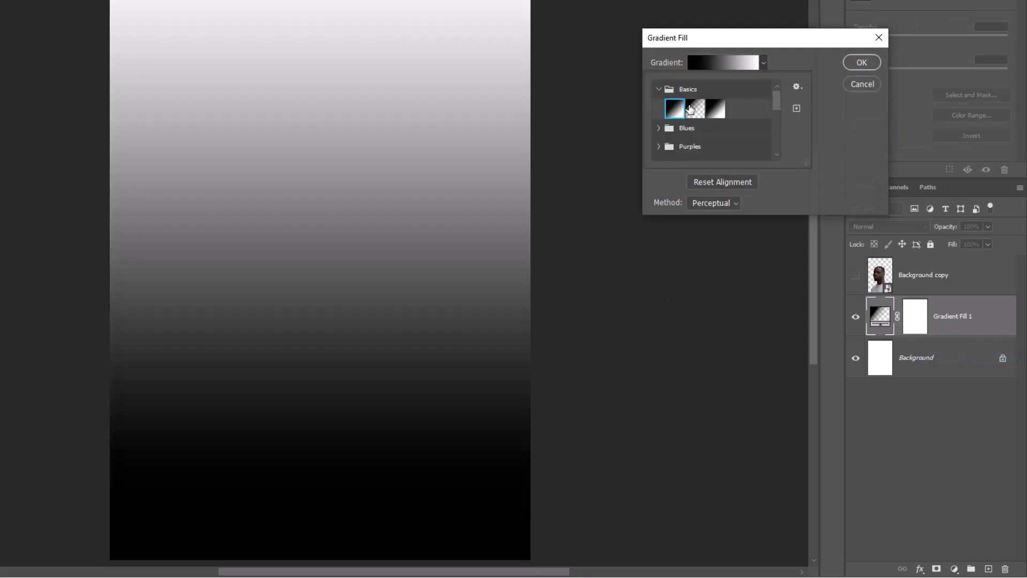
Change the gradient's black color stop to dark gray 2f2f2f.
left_click(736, 62)
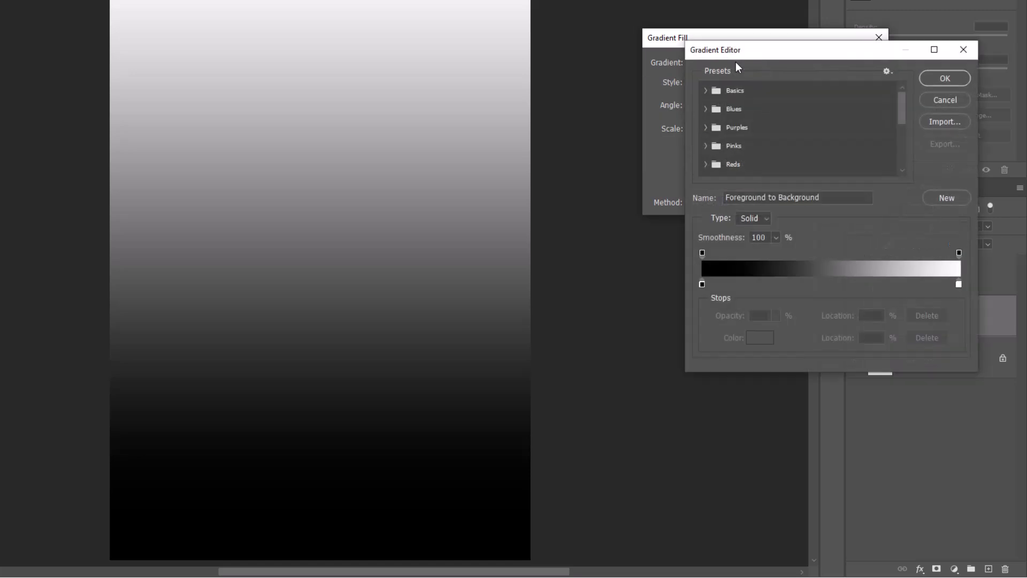
double_click(702, 286)
left_click(640, 390)
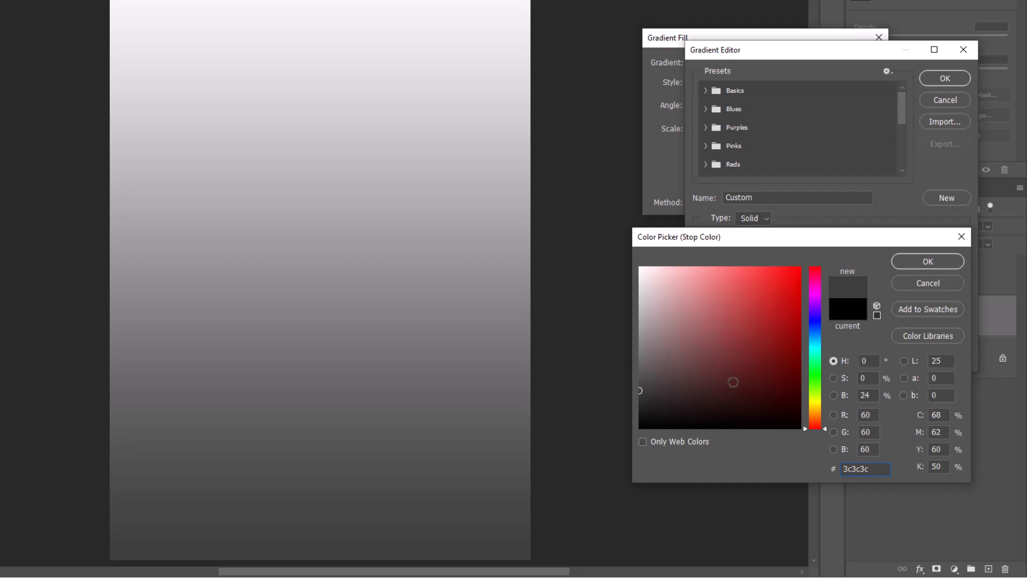
left_click_drag(673, 390, 632, 399)
left_click(900, 259)
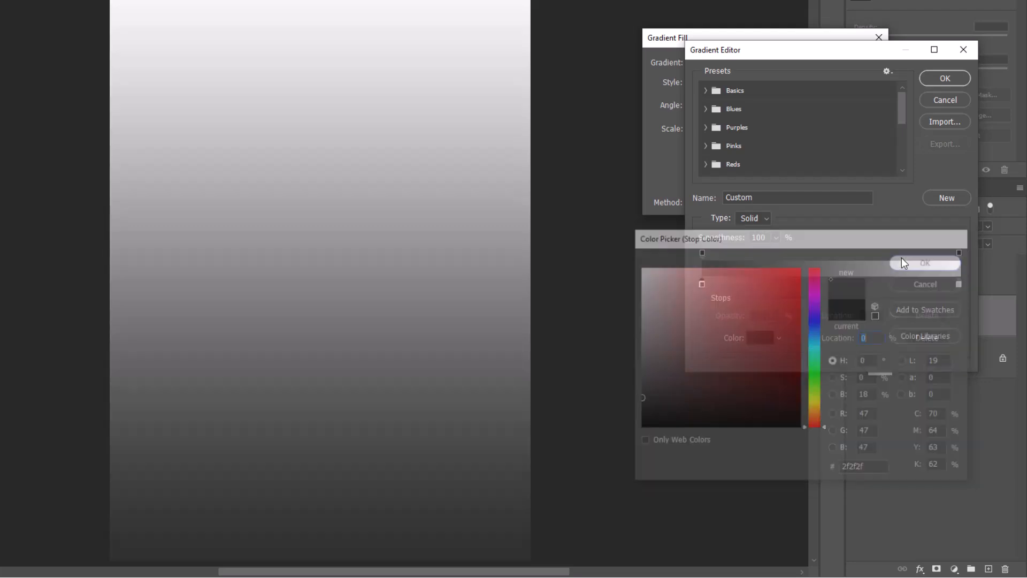
Change the gradient's white color stop to light gray and accept the edited gradient.
double_click(960, 284)
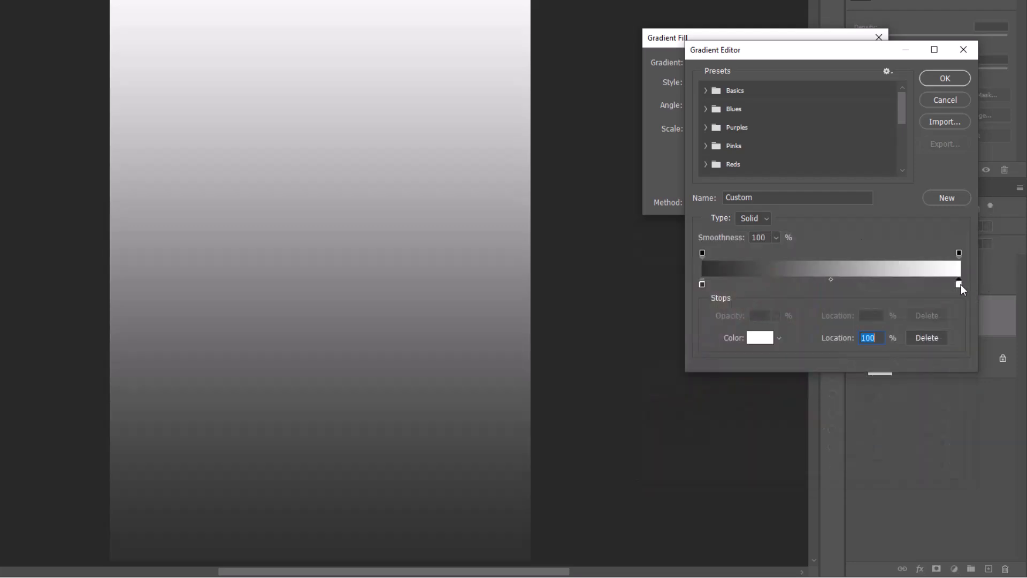
left_click_drag(648, 332, 626, 315)
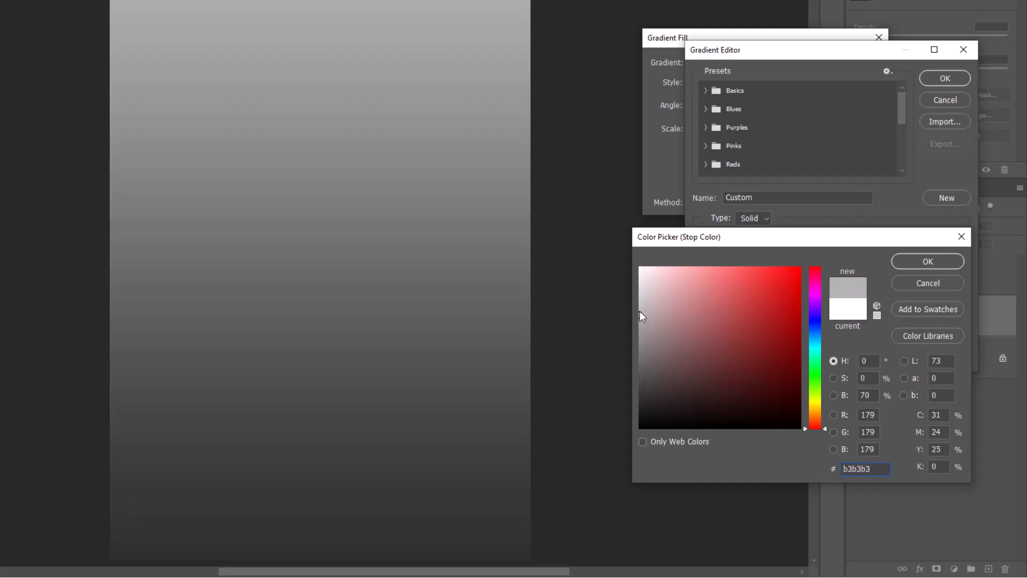
left_click(910, 261)
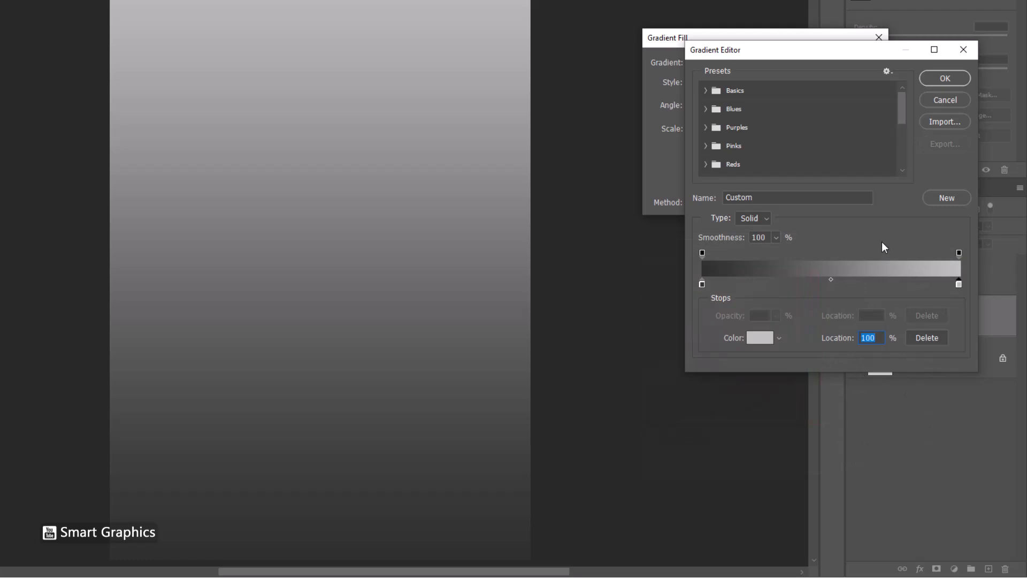
left_click(942, 79)
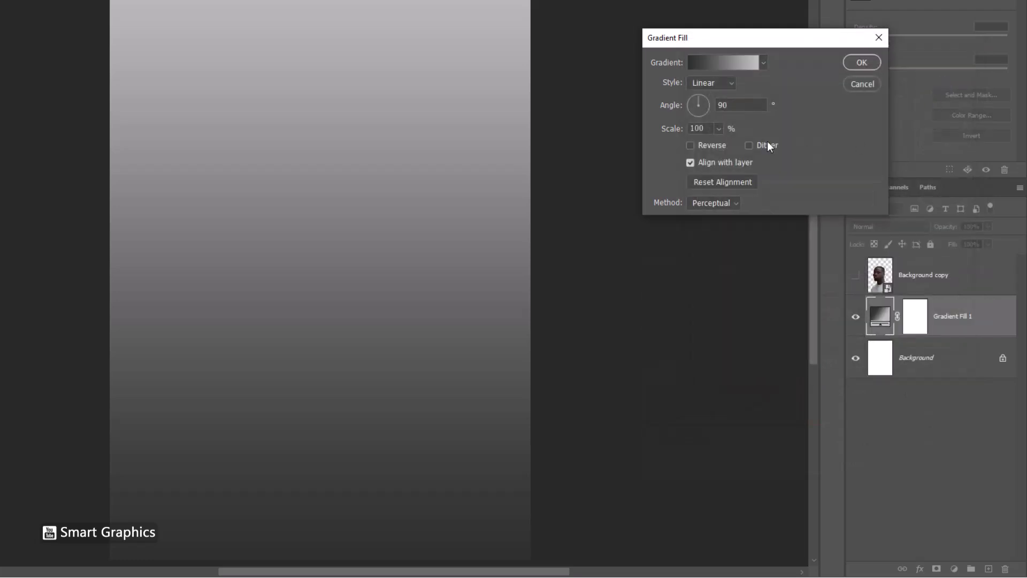
Keep the gradient fill linear, enable Reverse and Dither, shift it slightly down on the canvas and apply it.
left_click(715, 84)
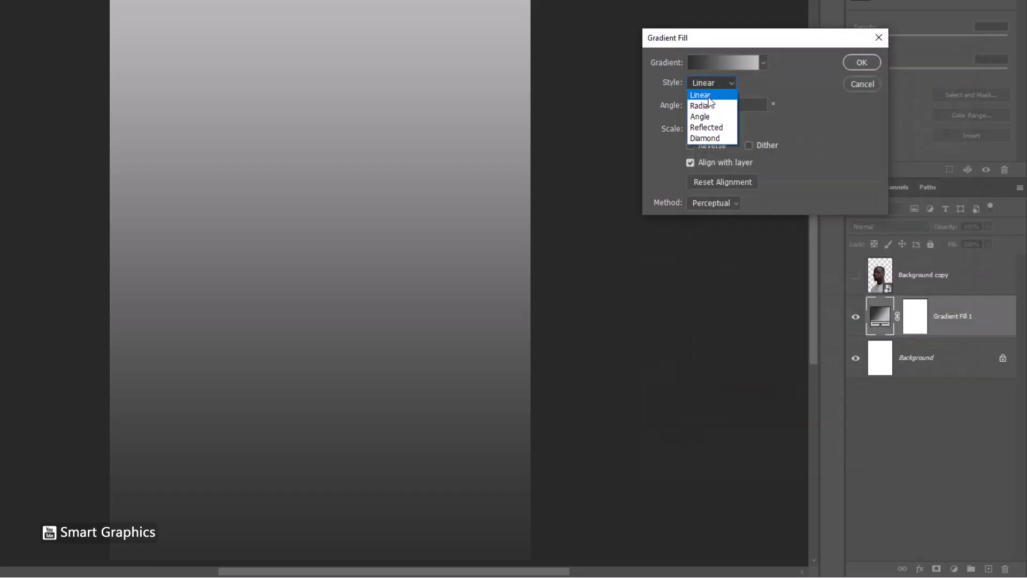
left_click(705, 92)
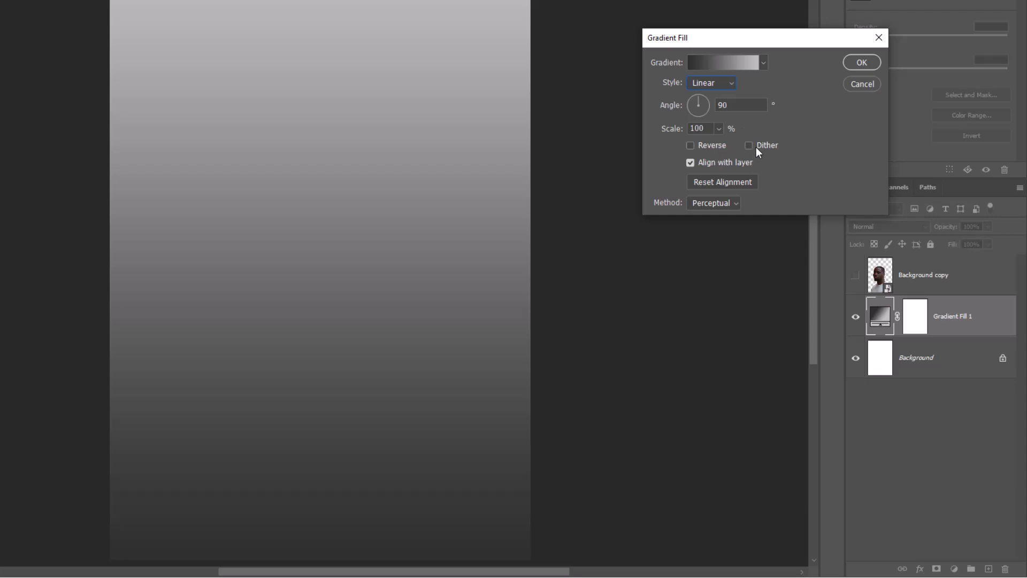
left_click(693, 147)
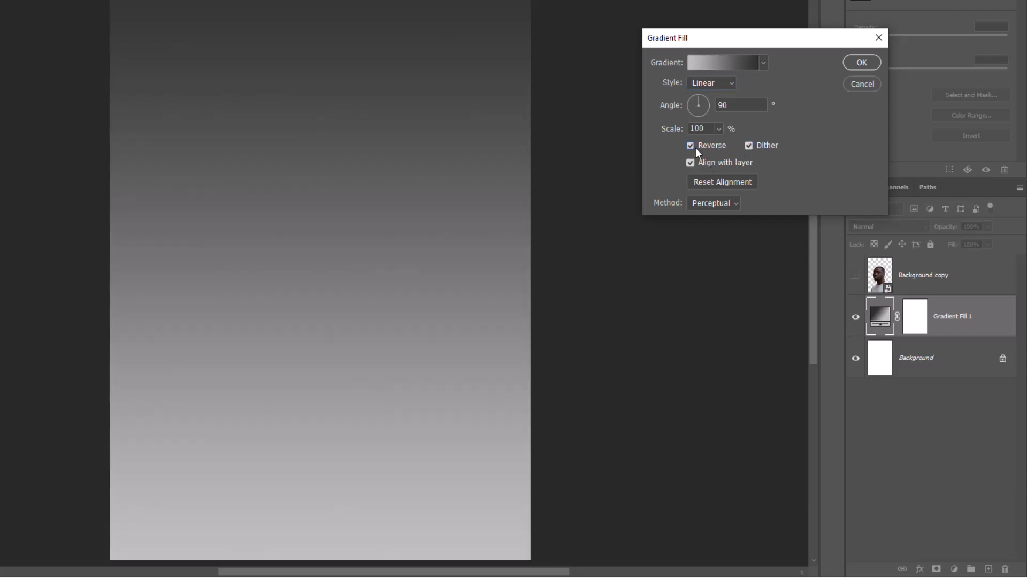
mouse_move(381, 348)
left_mouse_down()
mouse_move(381, 239)
mouse_move(381, 404)
mouse_move(383, 367)
left_mouse_up()
left_click(861, 63)
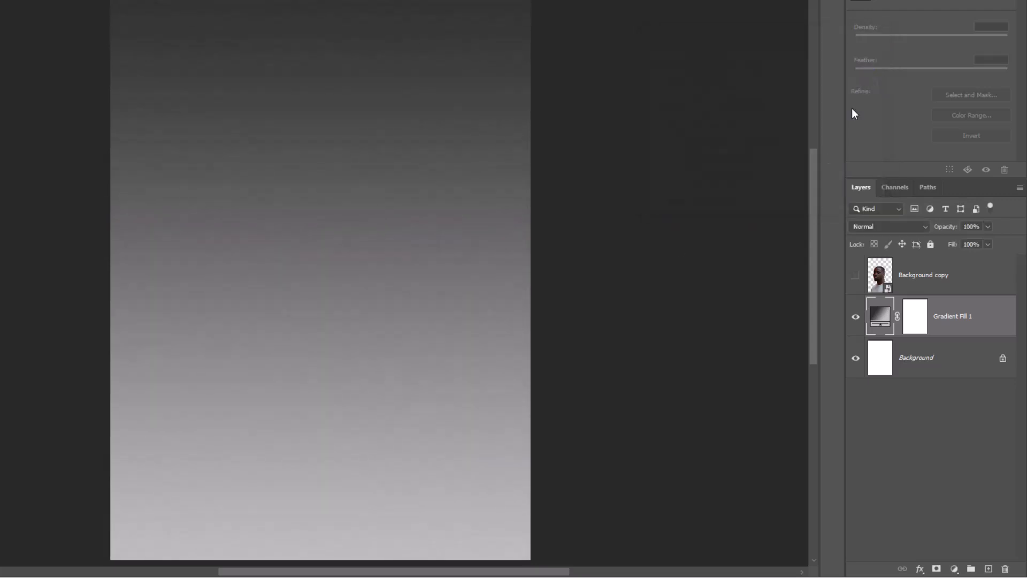
Show the portrait layer above the gradient and reduce its Saturation to -100 with the Camera Raw Filter.
left_click(856, 276)
left_click(944, 281)
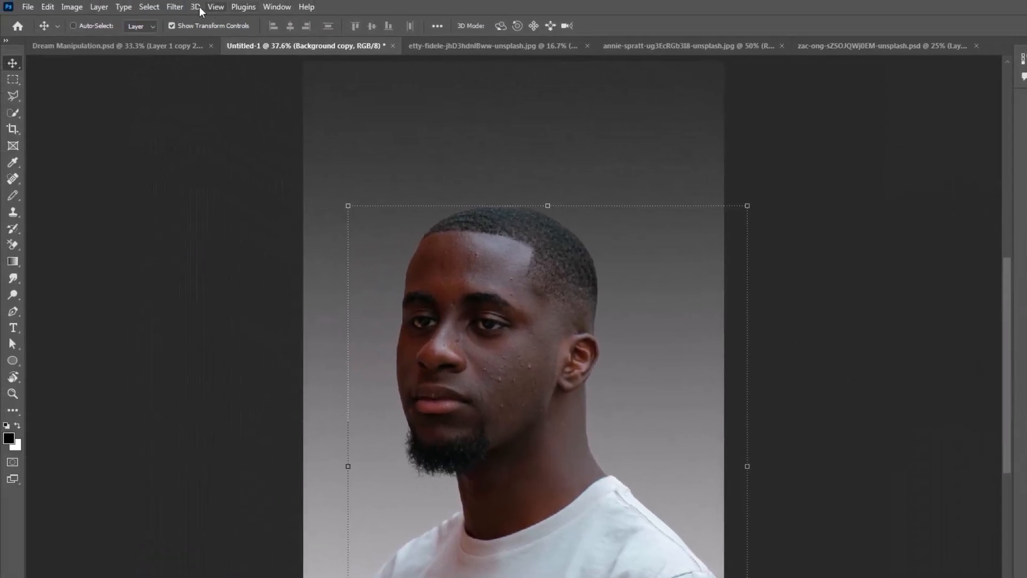
left_click(175, 7)
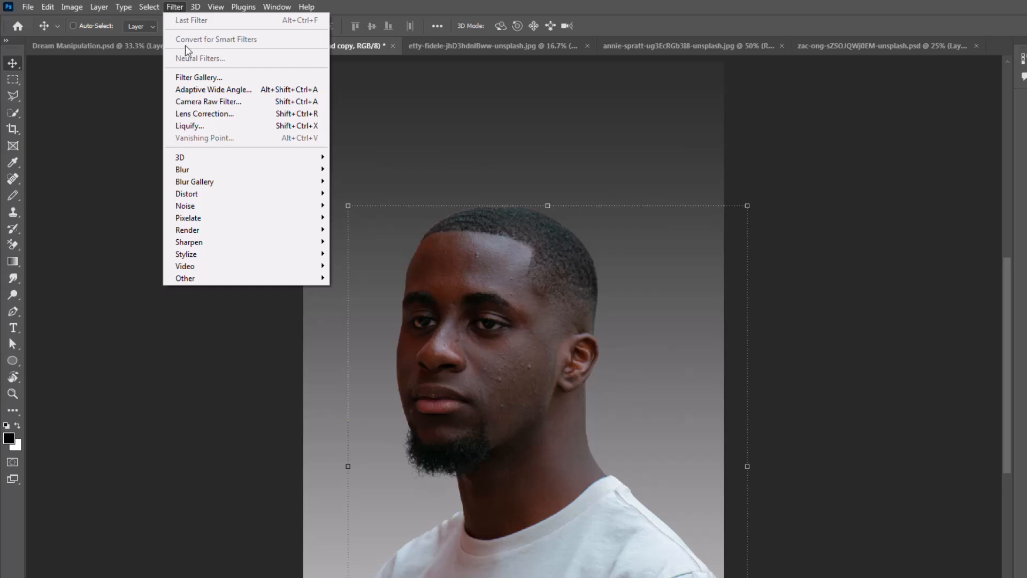
left_click(204, 101)
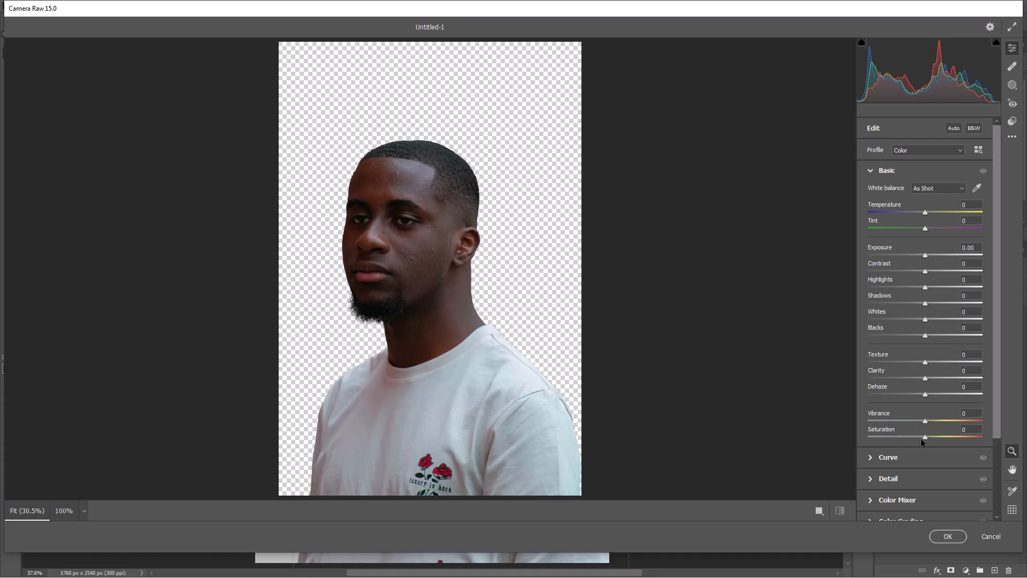
left_click_drag(925, 437, 846, 444)
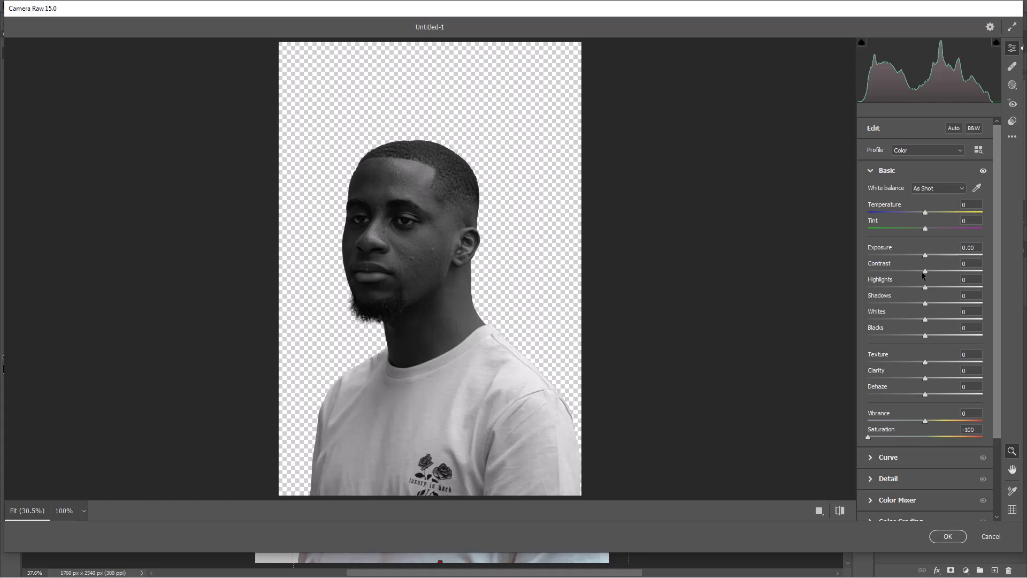
Set the portrait's Contrast to +15, Texture to -16, Clarity to +32 and Dehaze to +29, and apply the filter.
left_click_drag(924, 272, 933, 272)
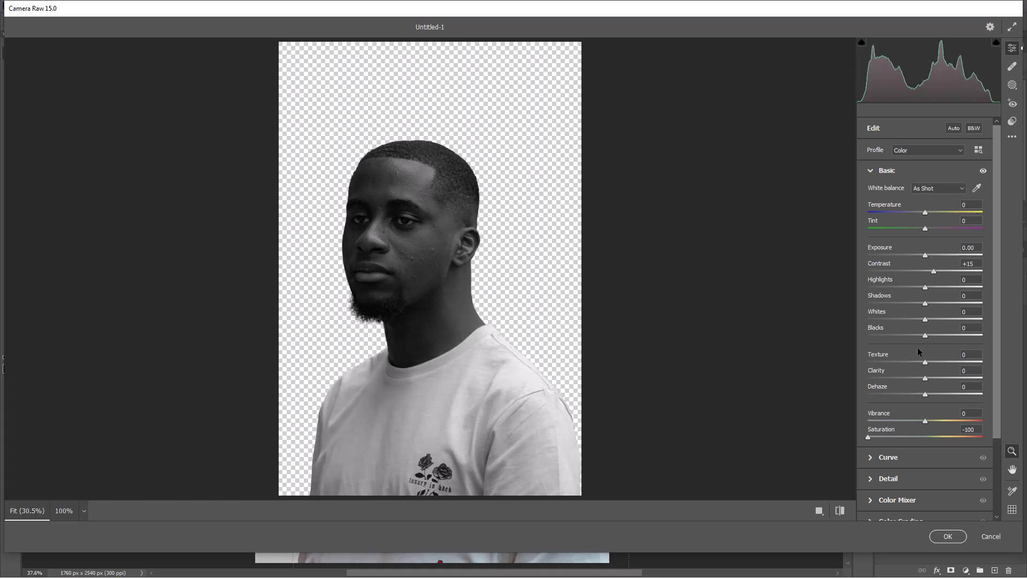
left_click_drag(926, 363, 945, 378)
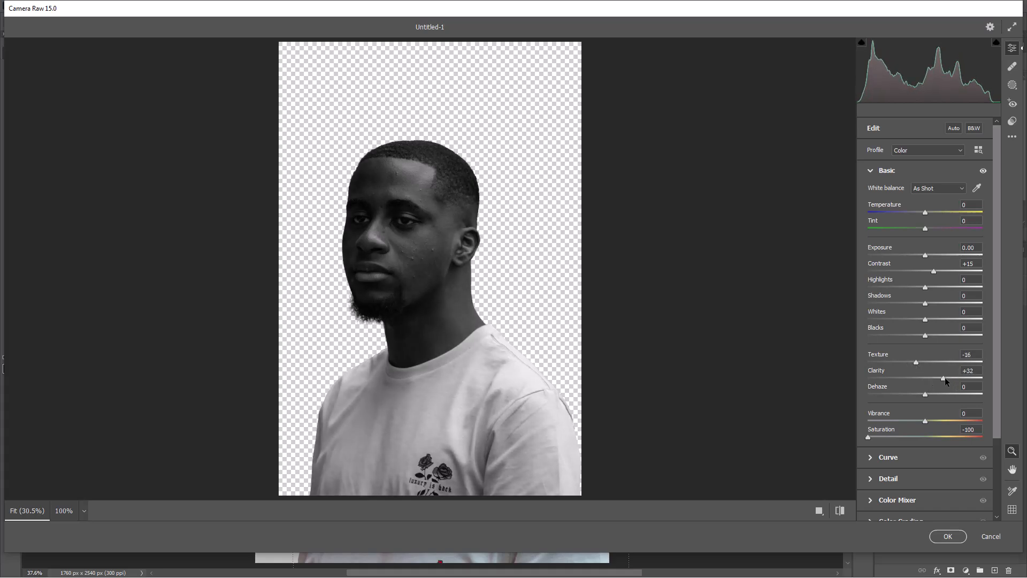
mouse_move(926, 395)
left_mouse_down()
mouse_move(953, 396)
mouse_move(942, 395)
left_mouse_up()
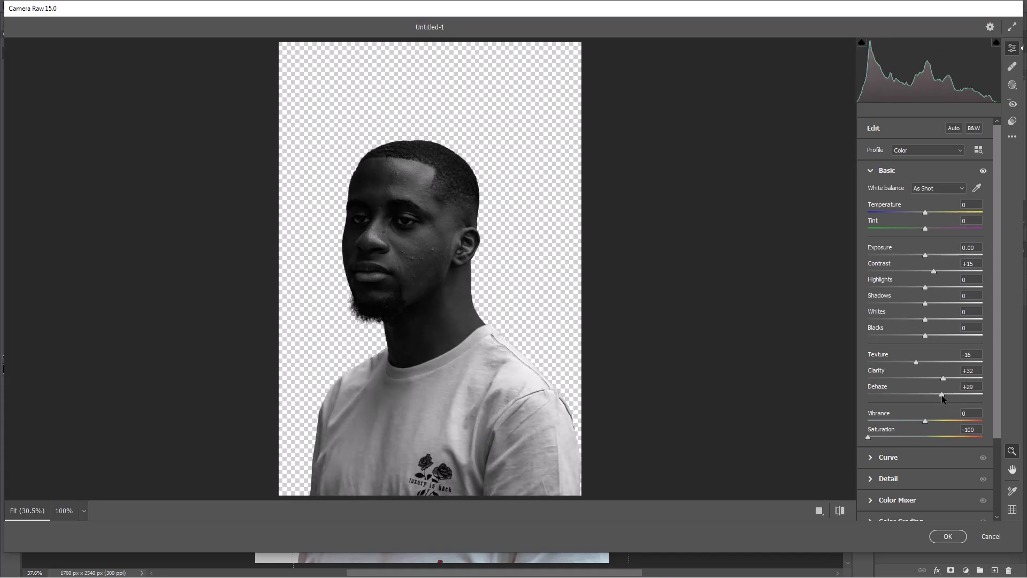
left_click(947, 536)
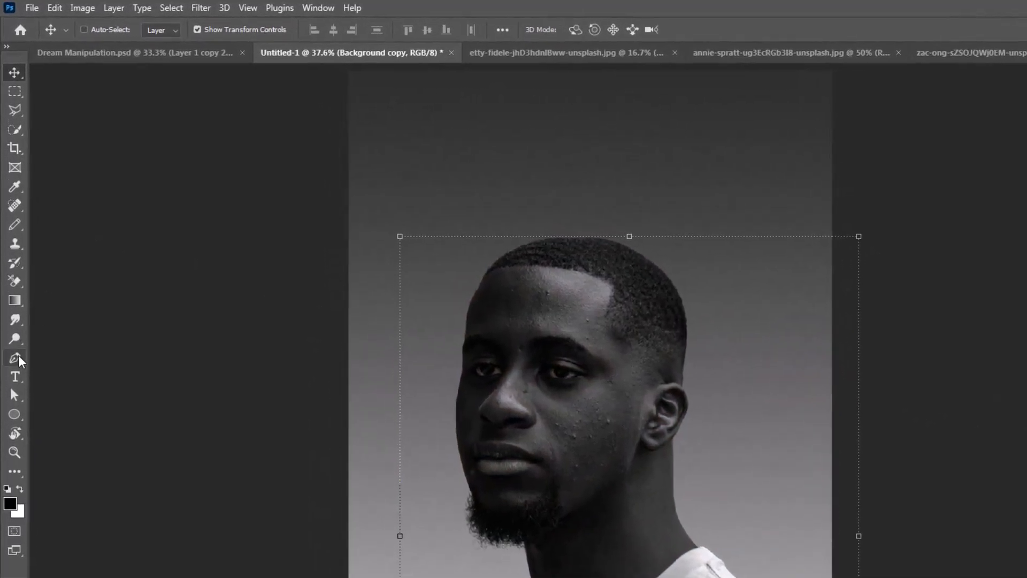
Draw a closed Pen tool path around the upper head, curving across the face from beside the ear to just below the nose.
left_click(18, 357)
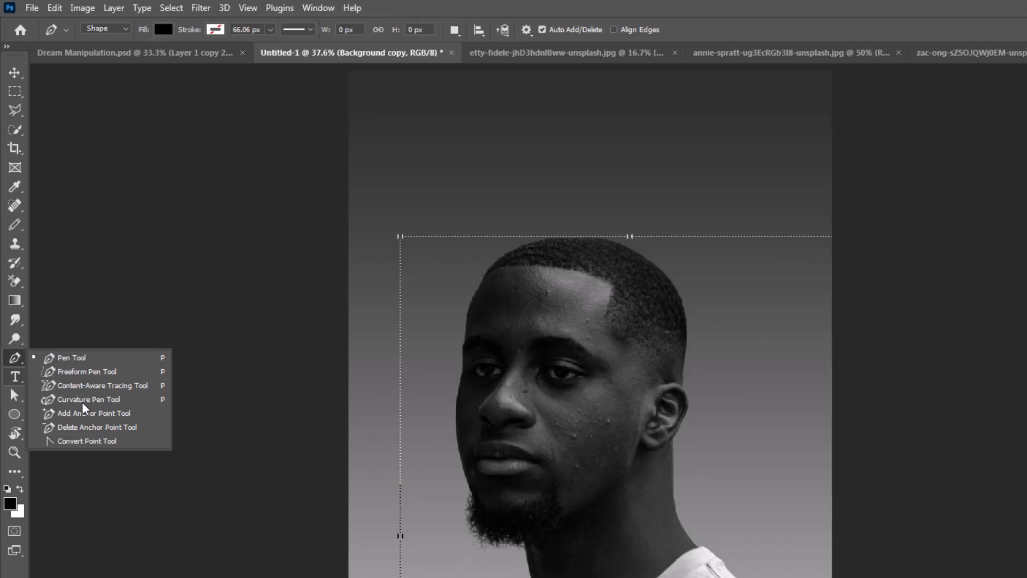
left_click(54, 362)
left_click(122, 30)
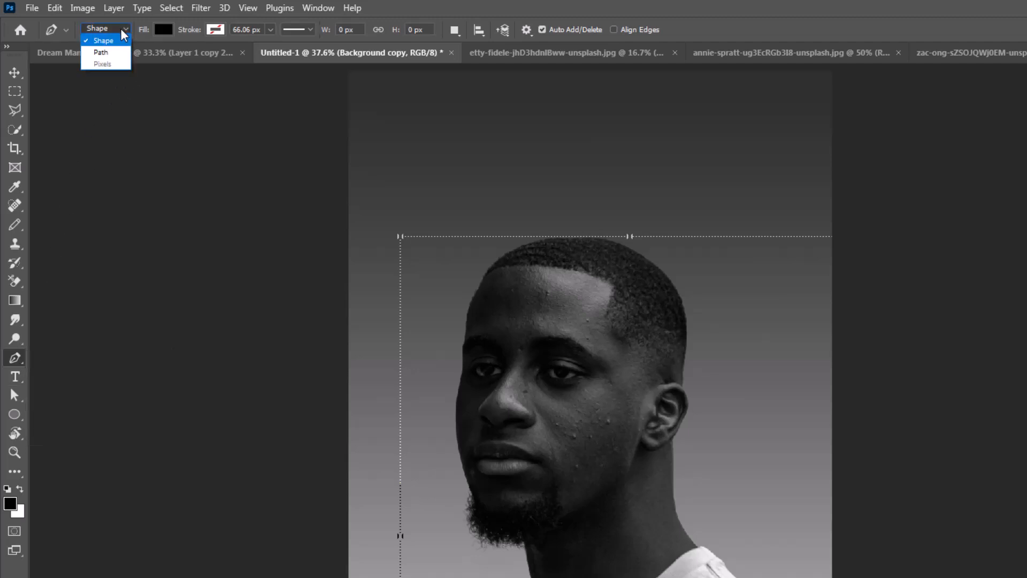
left_click(101, 52)
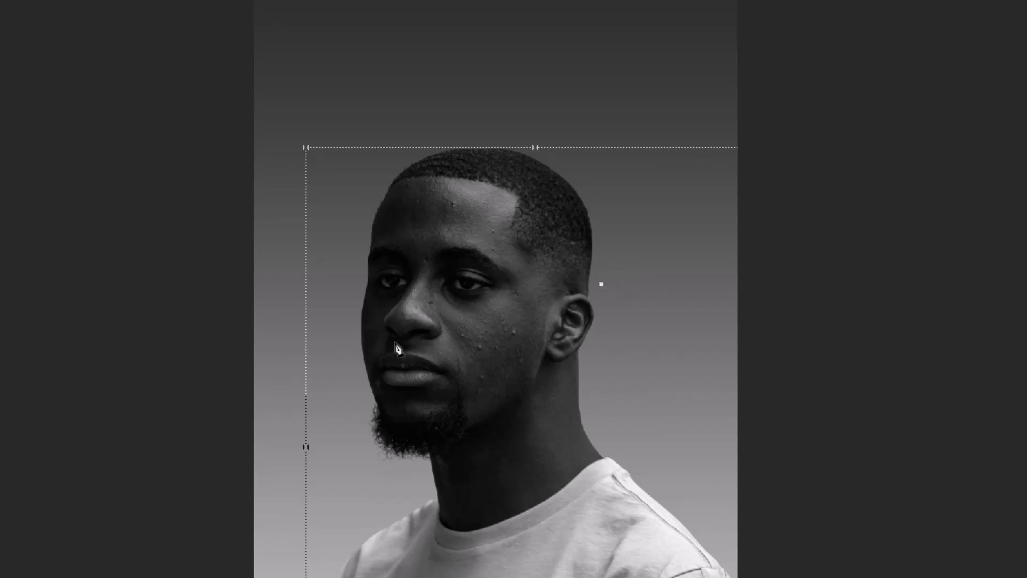
left_click_drag(339, 352, 256, 339)
left_click(290, 113)
left_click(459, 67)
left_click(574, 129)
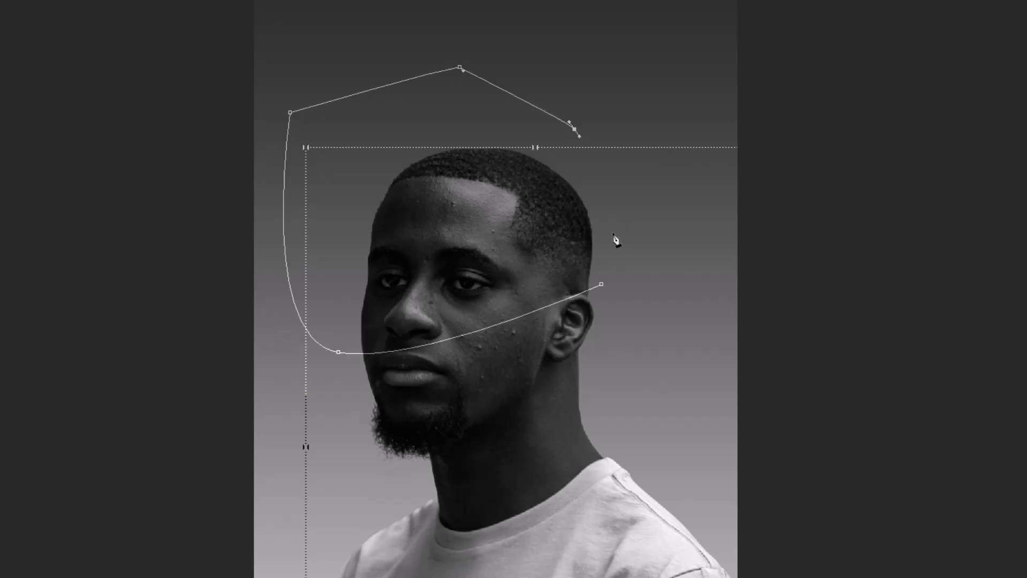
left_click(615, 243)
left_click(602, 284)
Convert the path into a new anti-aliased selection with 0 pixels feather and hide the upper head with an inverted layer mask.
right_click(572, 254)
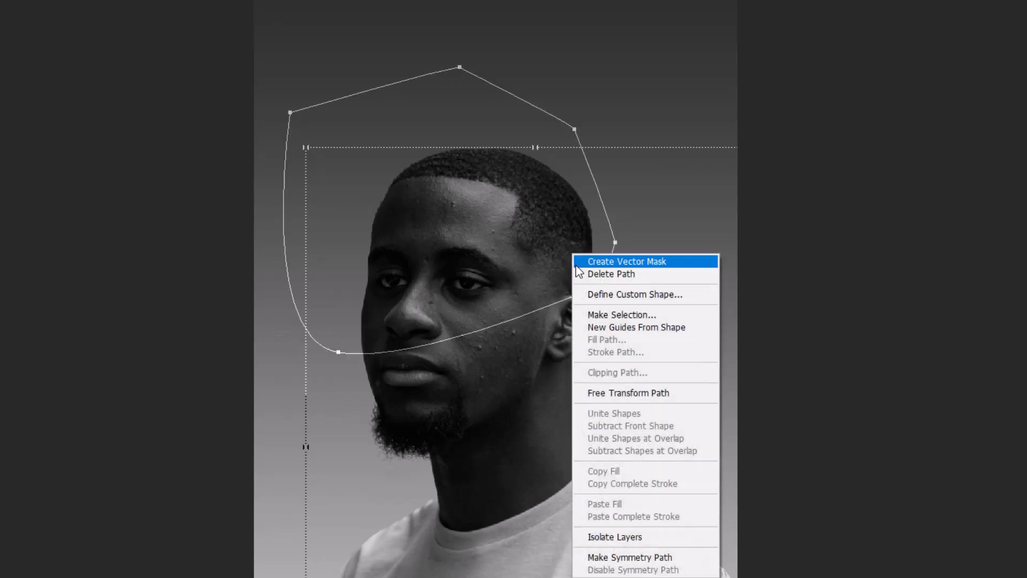
left_click(601, 317)
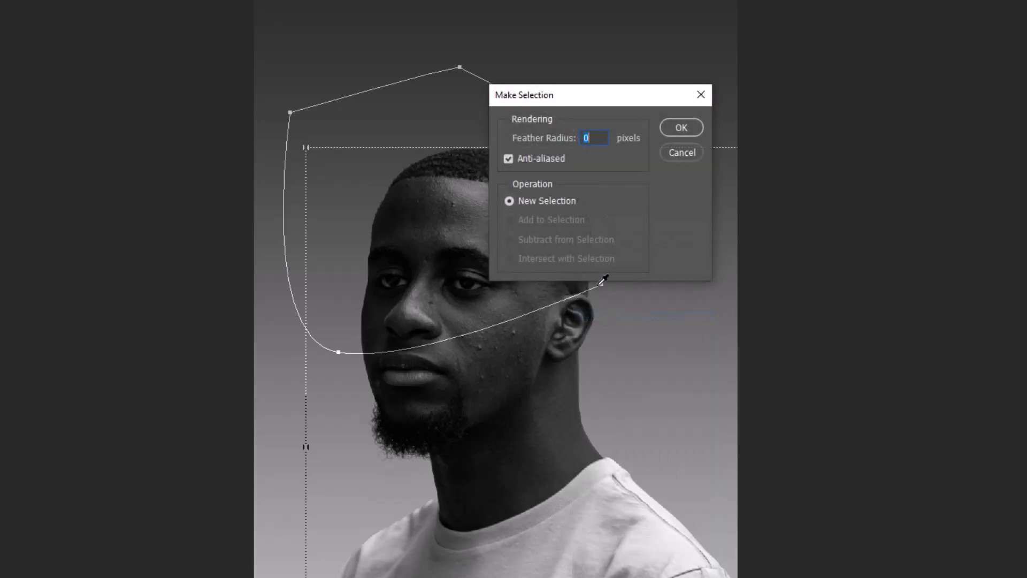
left_click(681, 129)
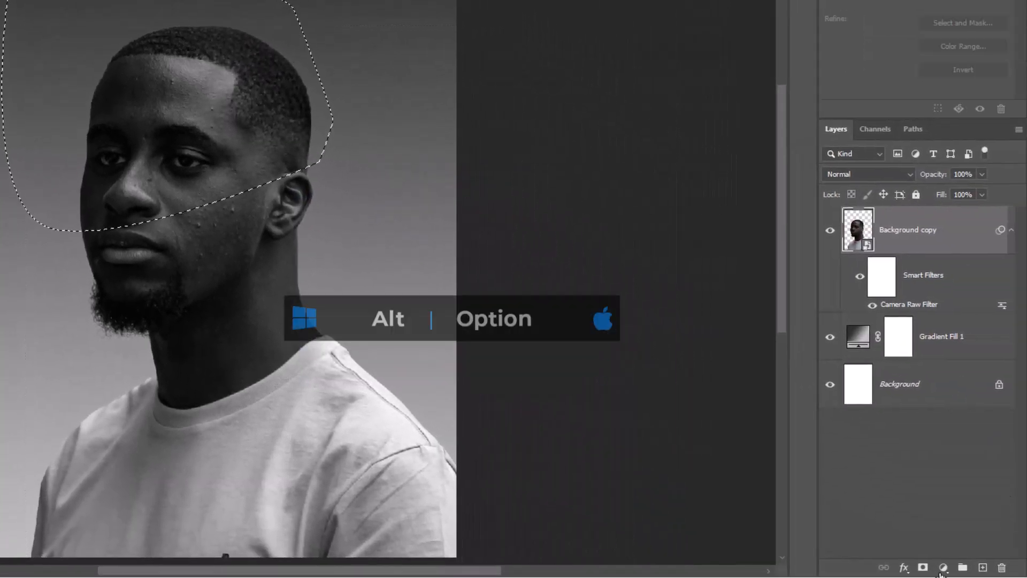
left_click(923, 567, "alt")
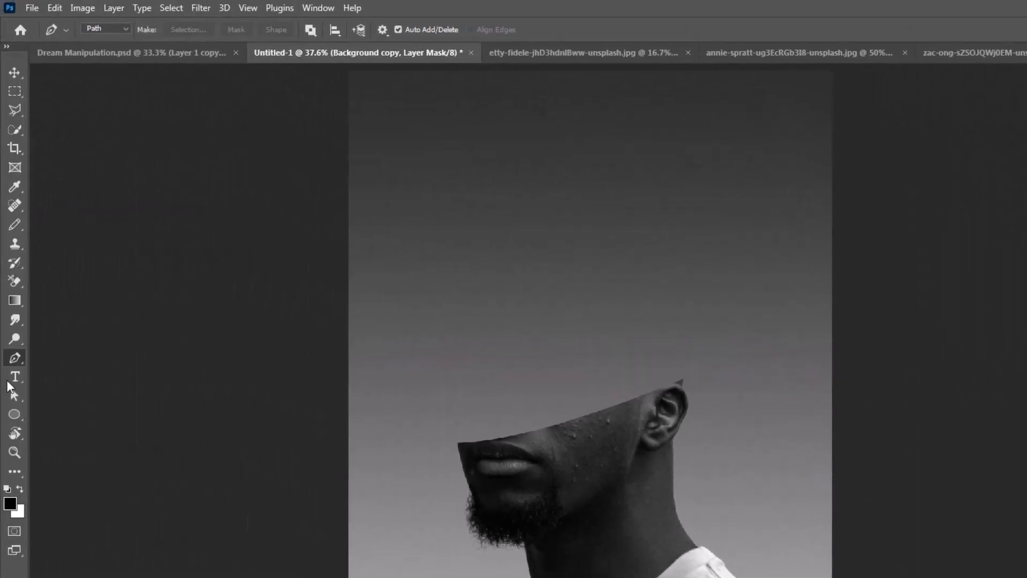
Draw a black, tilted oval Pen shape over the head's cut opening and place its layer beneath the portrait.
left_click(106, 34)
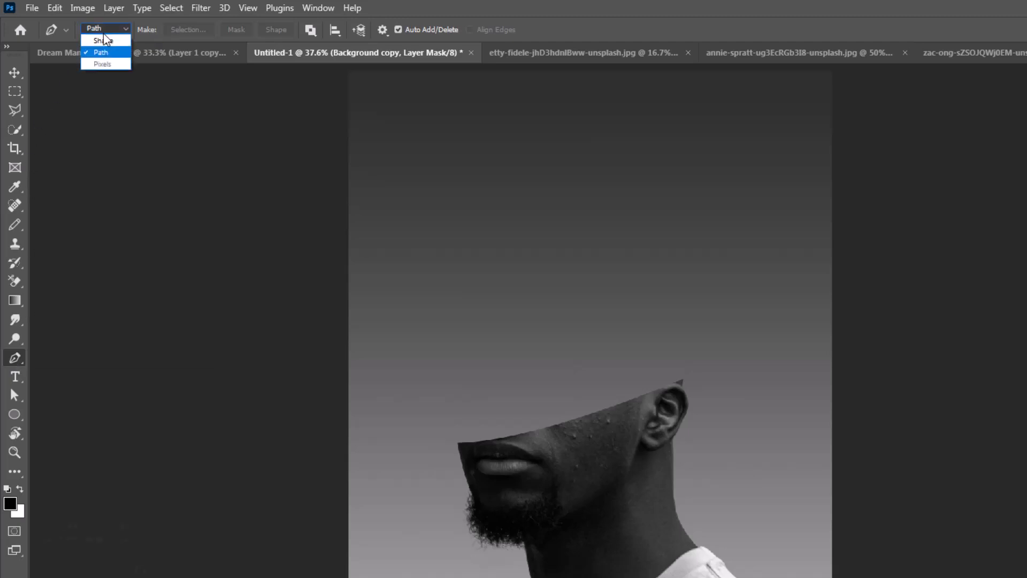
left_click(104, 41)
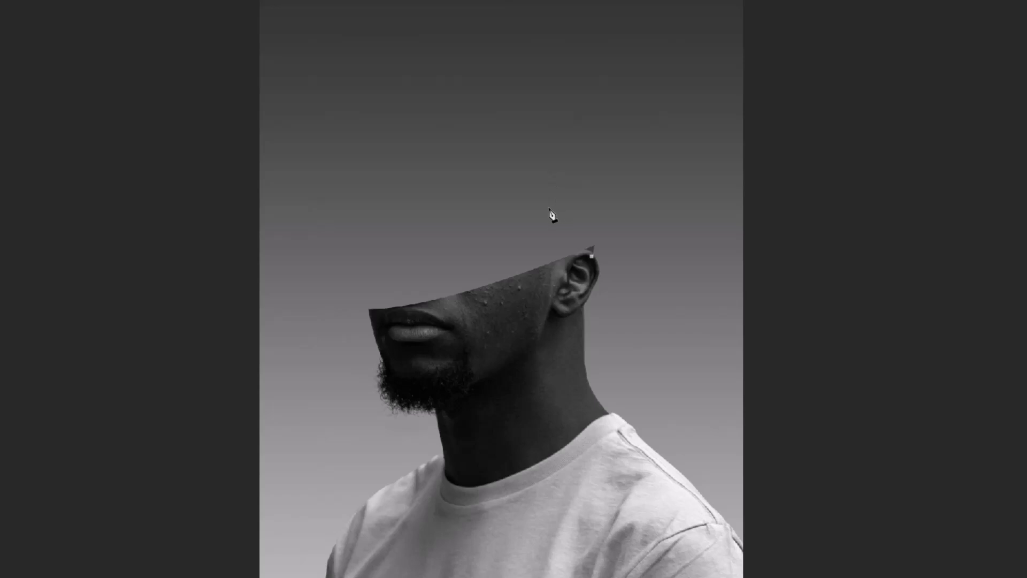
left_click_drag(550, 208, 489, 212)
left_click_drag(372, 317, 406, 377)
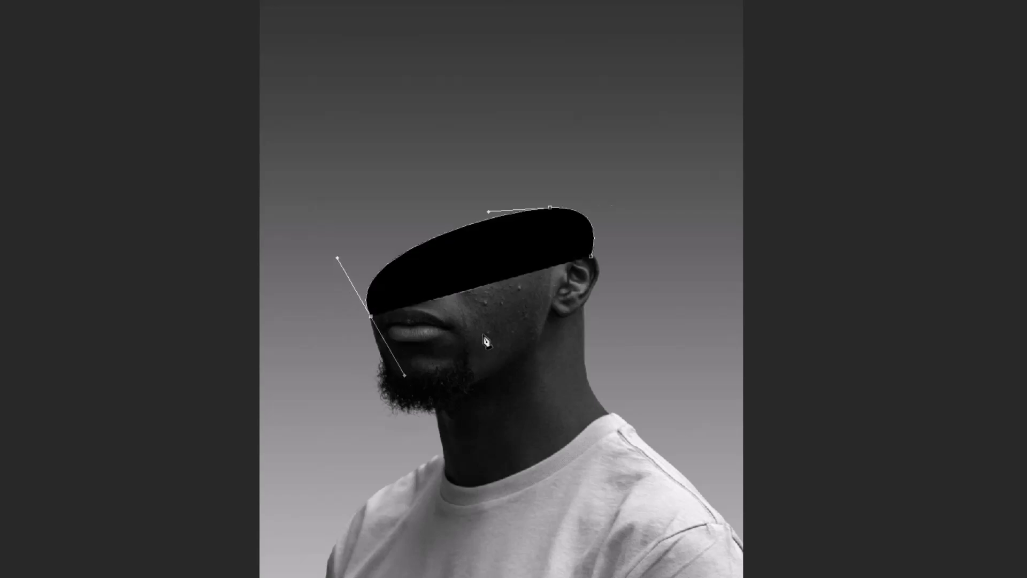
left_click(499, 325)
left_click(563, 291)
left_click(591, 256)
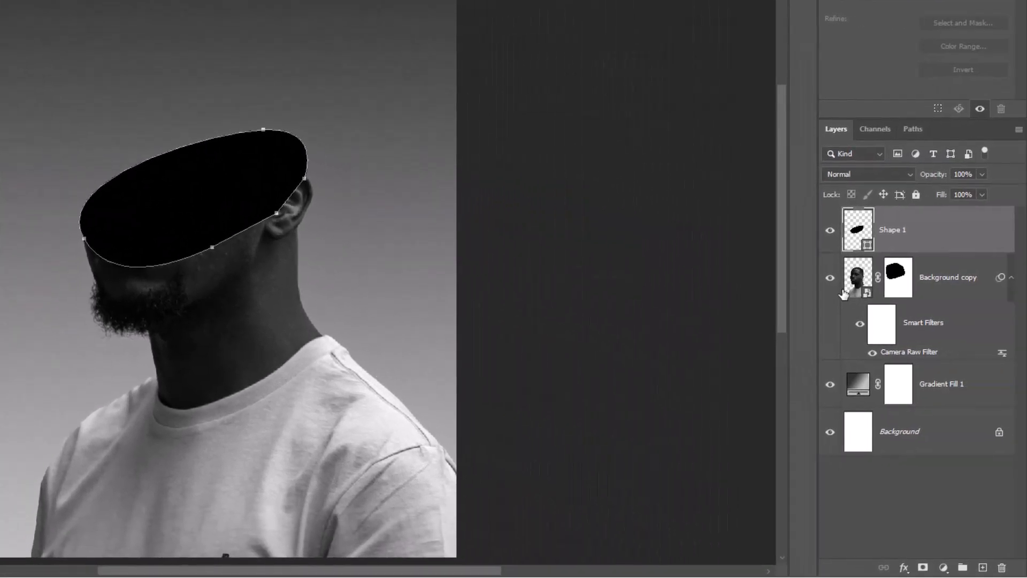
left_click_drag(929, 251, 941, 359)
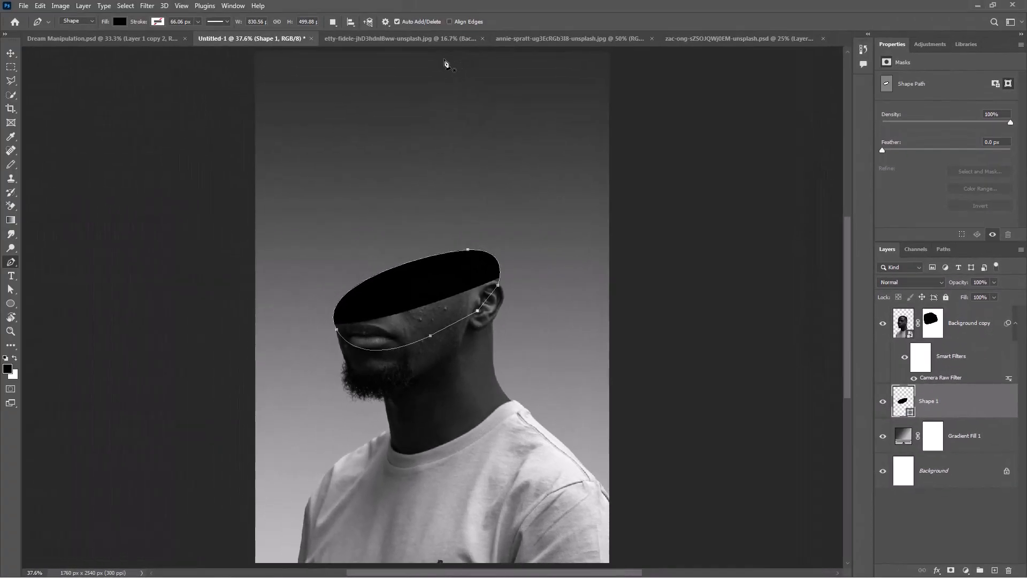
Bring the gray concrete texture from the annie-spratt document into the portrait composition above the oval and scale it down over the head.
left_click(524, 38)
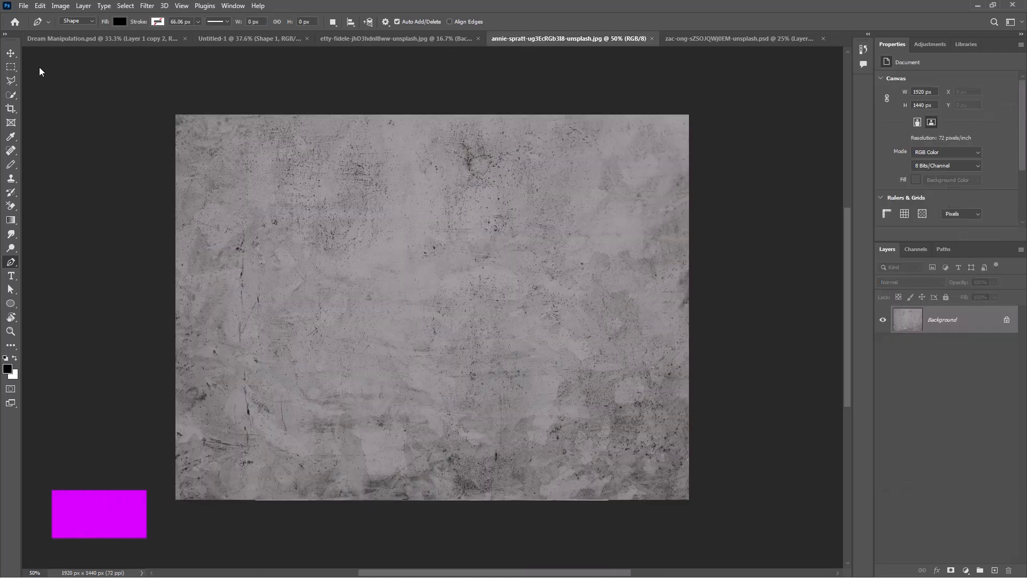
key("v")
left_click_drag(435, 238, 364, 260)
key("ctrl+t")
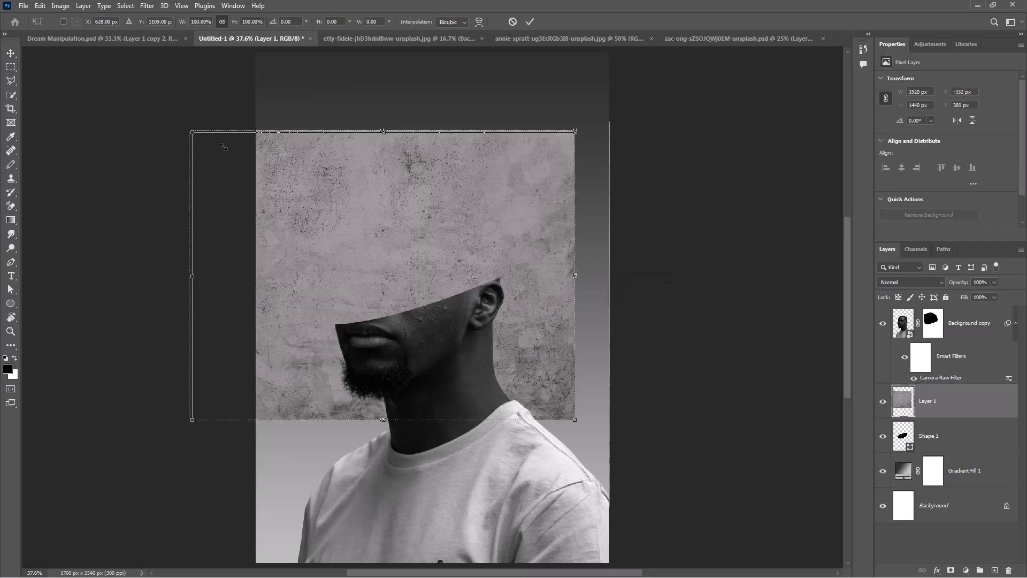
left_click_drag(189, 130, 292, 229)
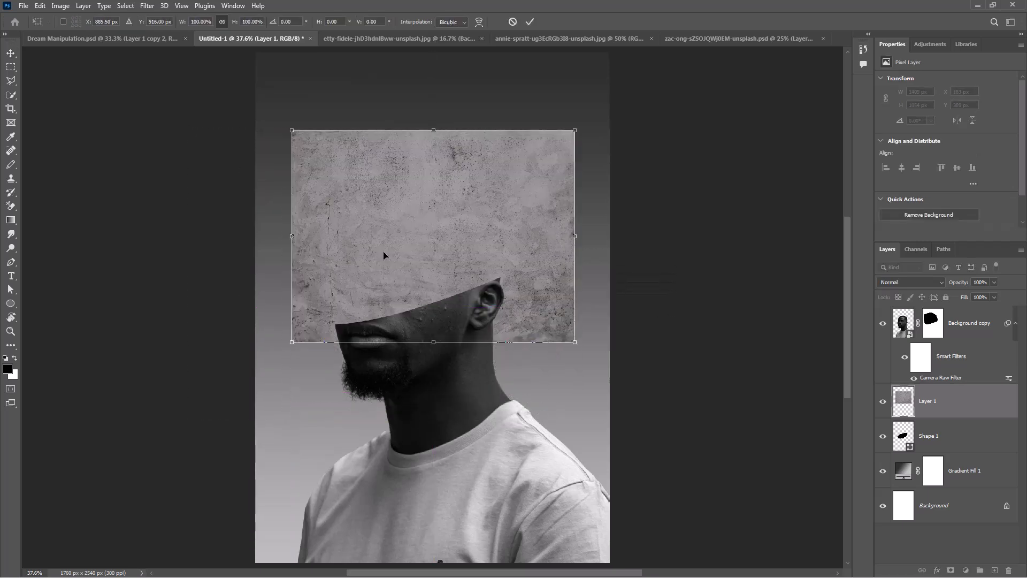
Distort the concrete texture into a flat, slanted strip covering the head opening and clip it to the oval shape.
right_click(384, 252)
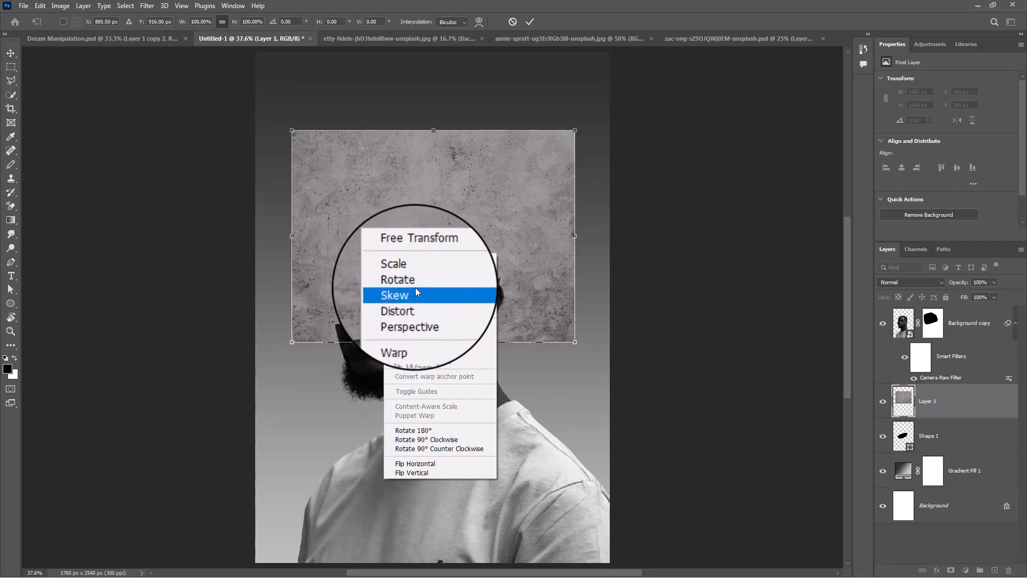
left_click(418, 302)
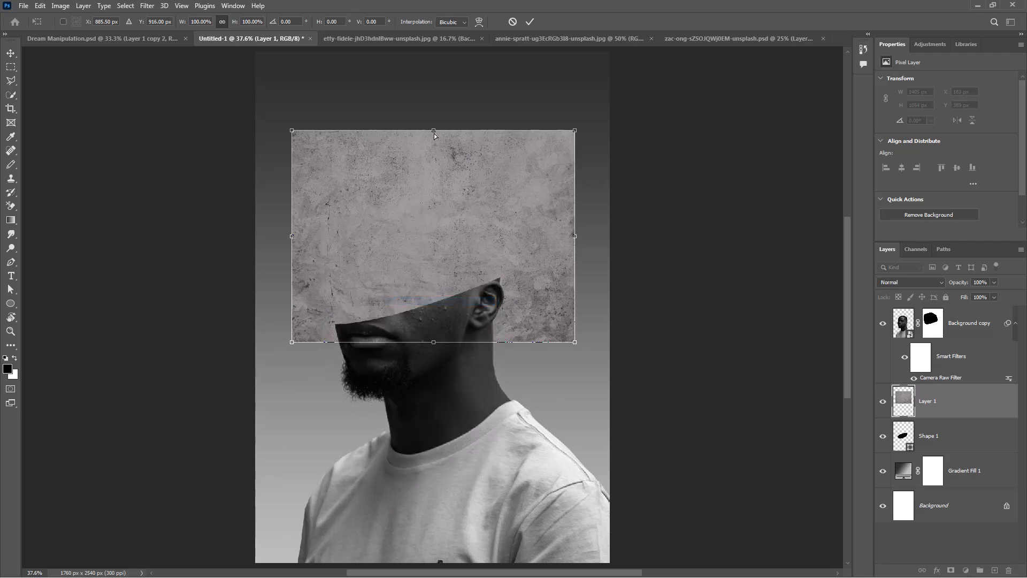
left_click_drag(434, 131, 433, 238)
left_click_drag(433, 343, 408, 331)
key("Return")
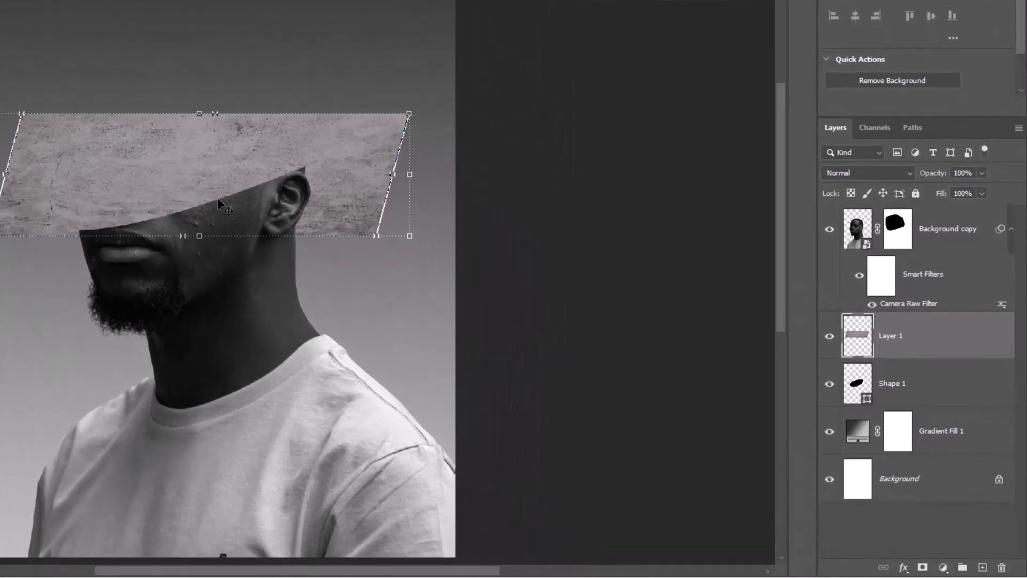
right_click(937, 348)
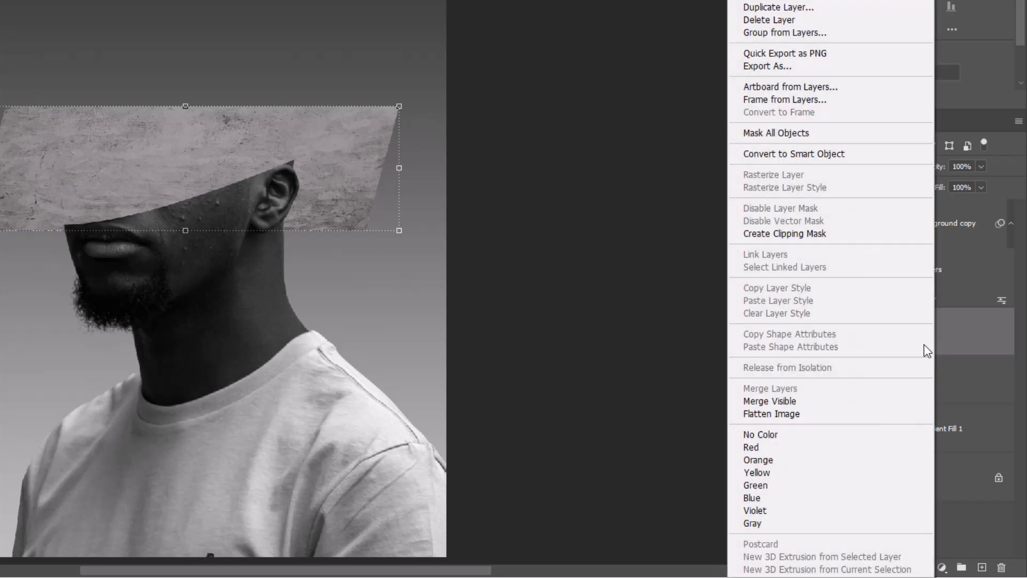
left_click(783, 232)
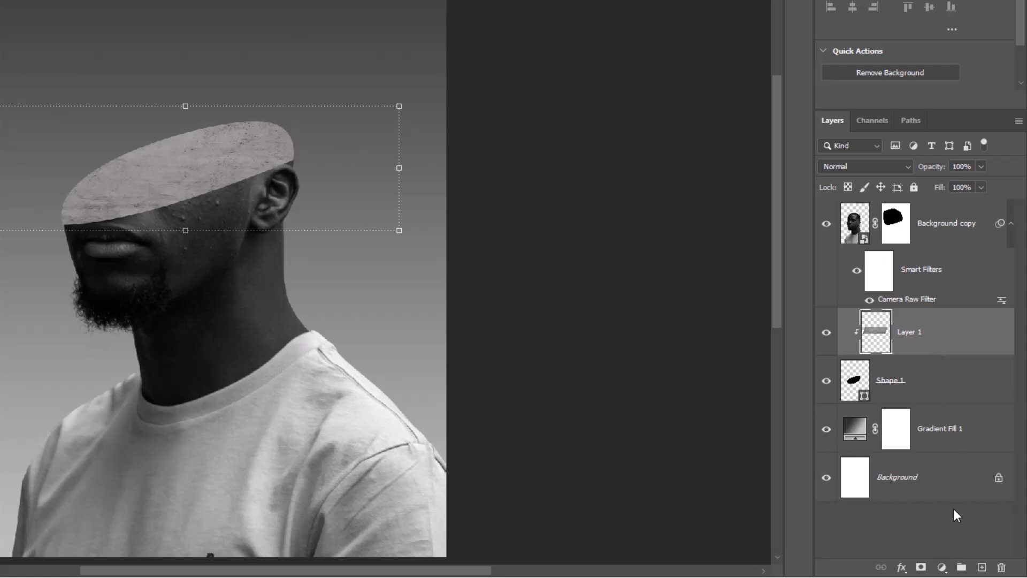
Darken the texture's midtones moderately with a Curves adjustment clipped to the texture layer.
left_click(942, 567)
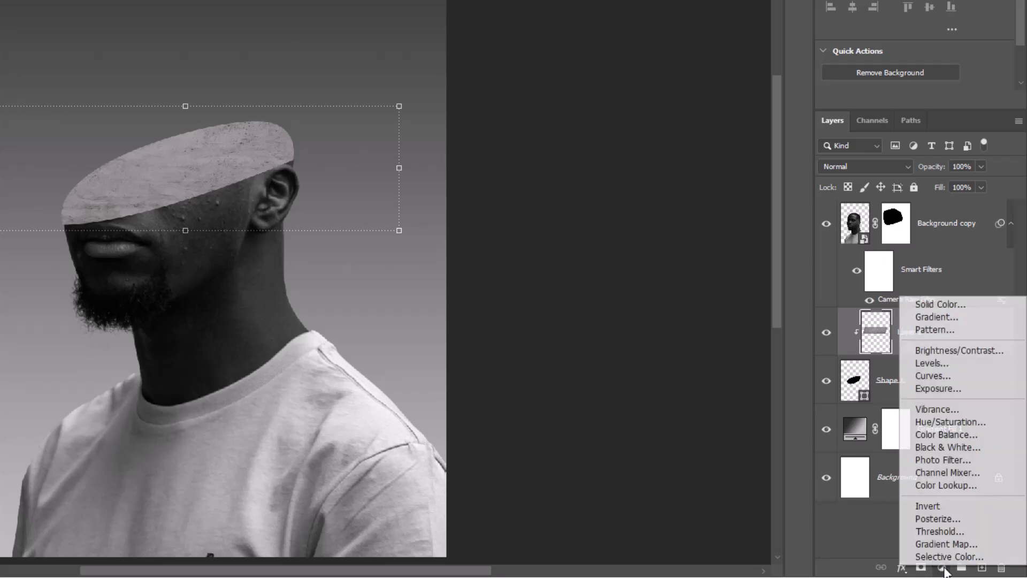
left_click(938, 377)
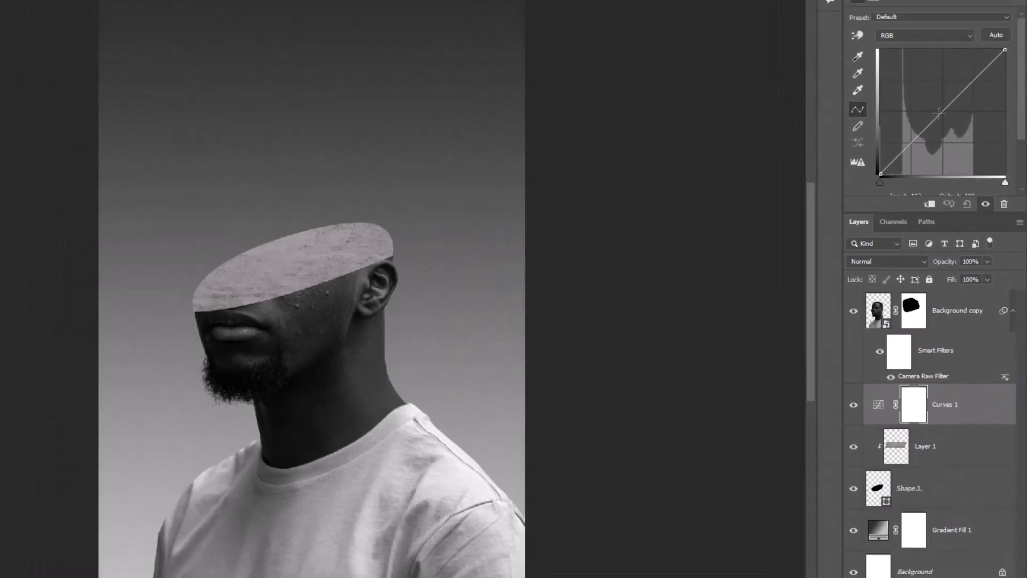
left_click_drag(939, 114, 958, 118)
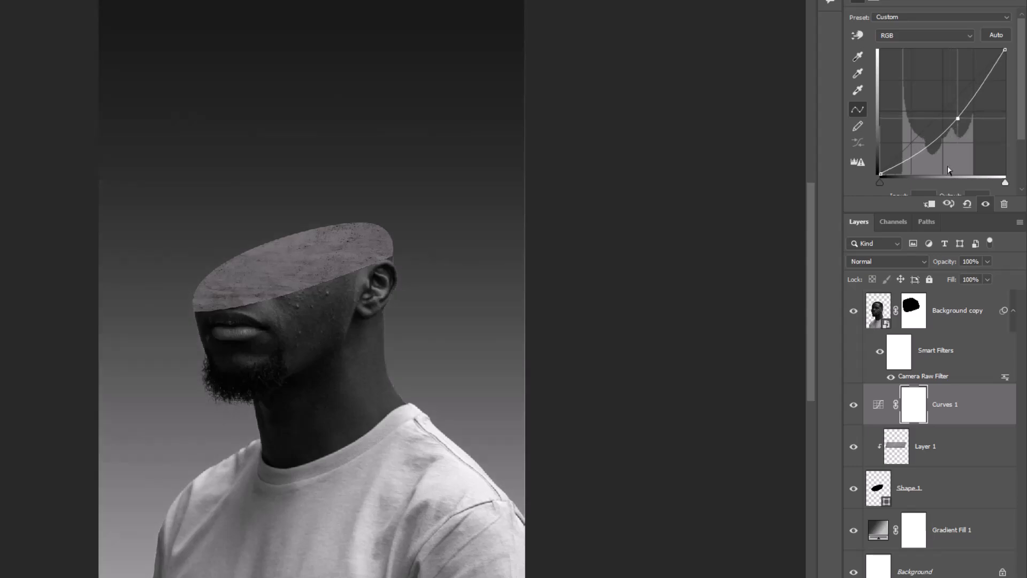
left_click(929, 204)
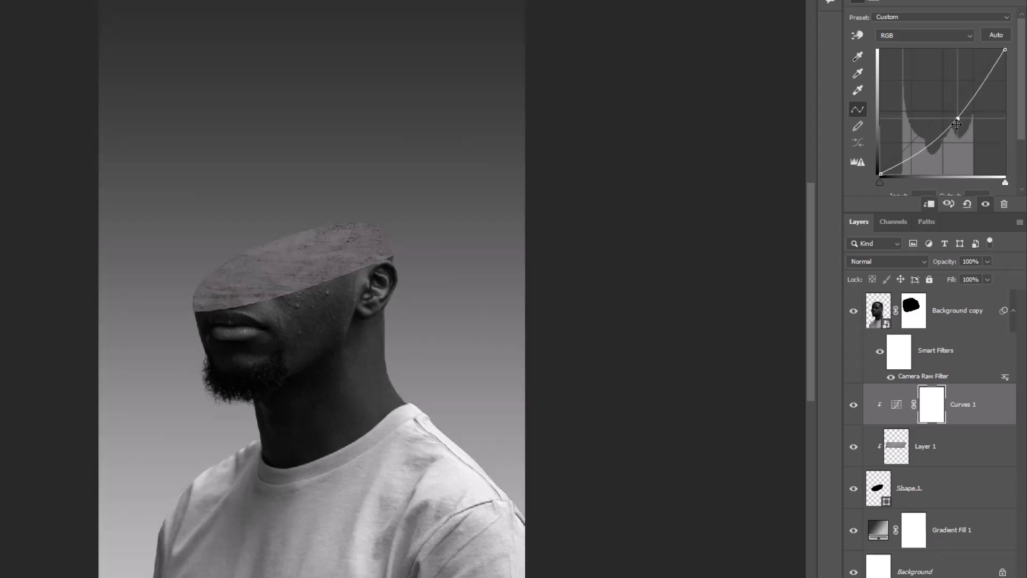
left_click_drag(956, 124, 958, 111)
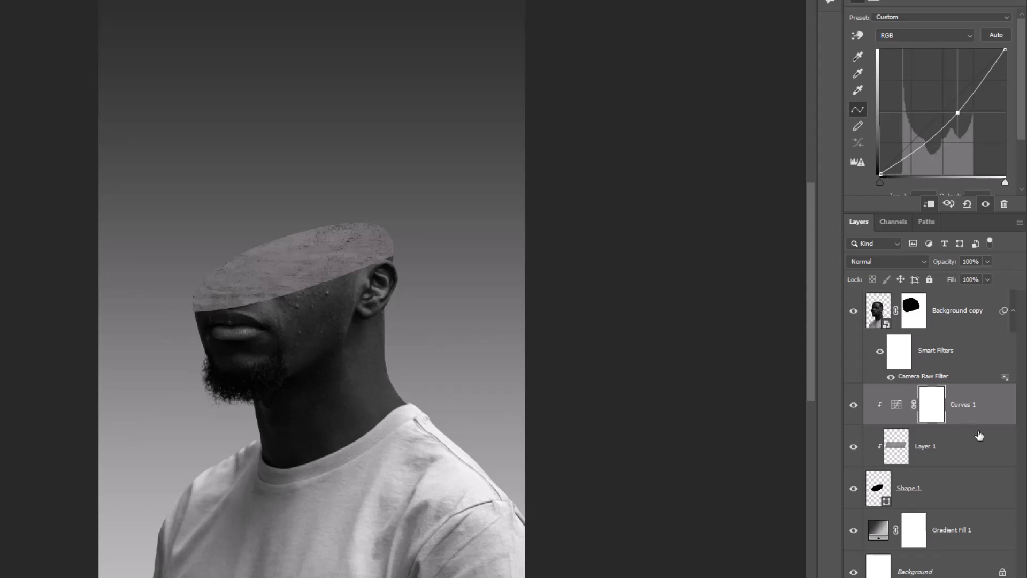
Add a new layer clipped to the concrete texture above the Curves adjustment and switch to the Brush tool.
left_click(988, 568)
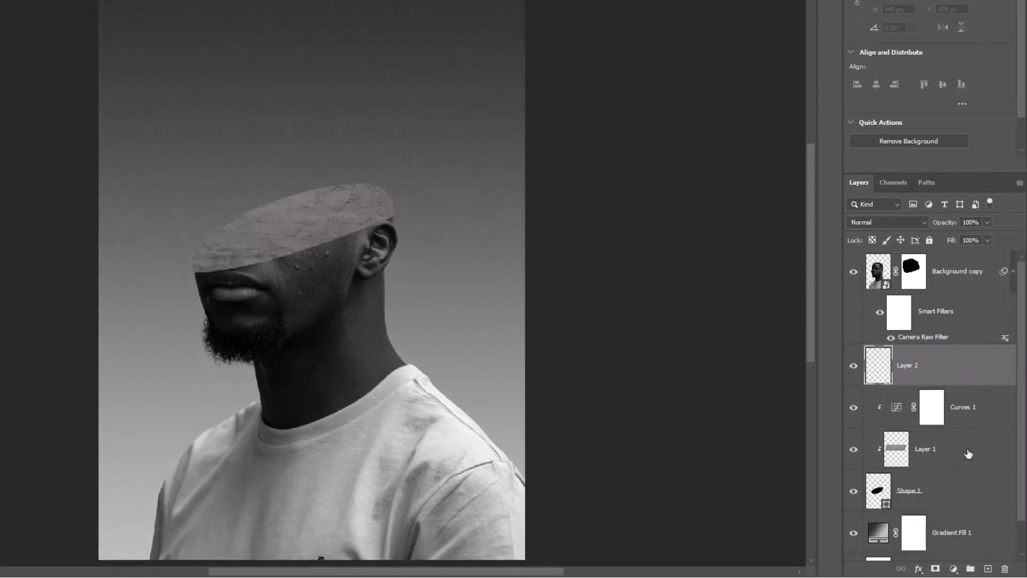
left_click(953, 386, "alt")
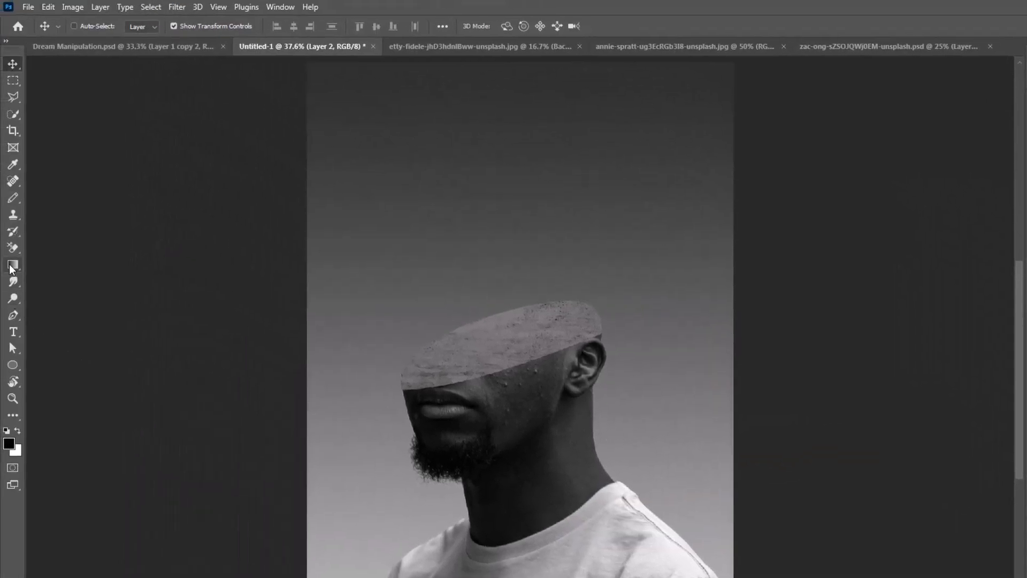
key("b")
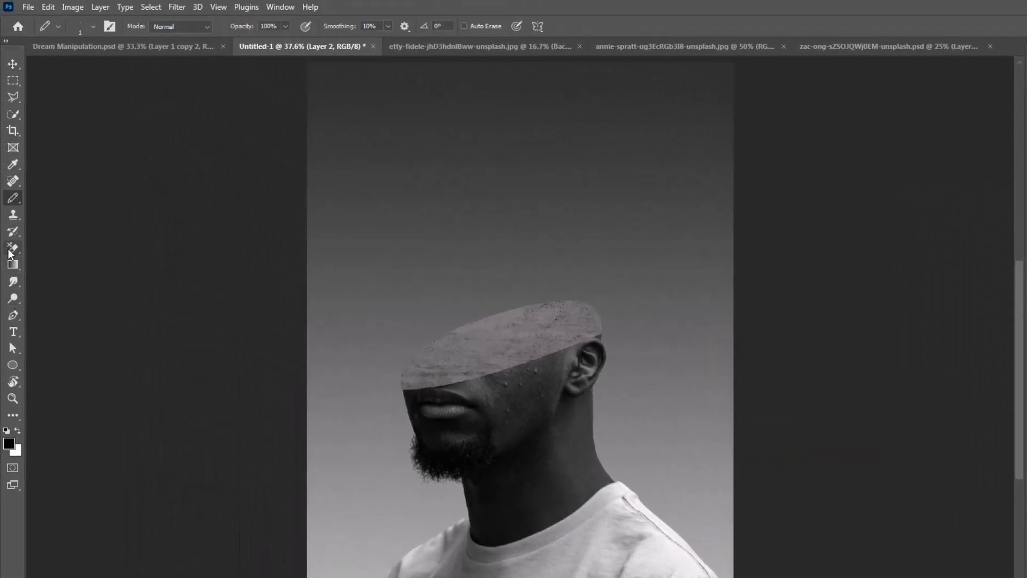
right_click(12, 198)
left_click(62, 196)
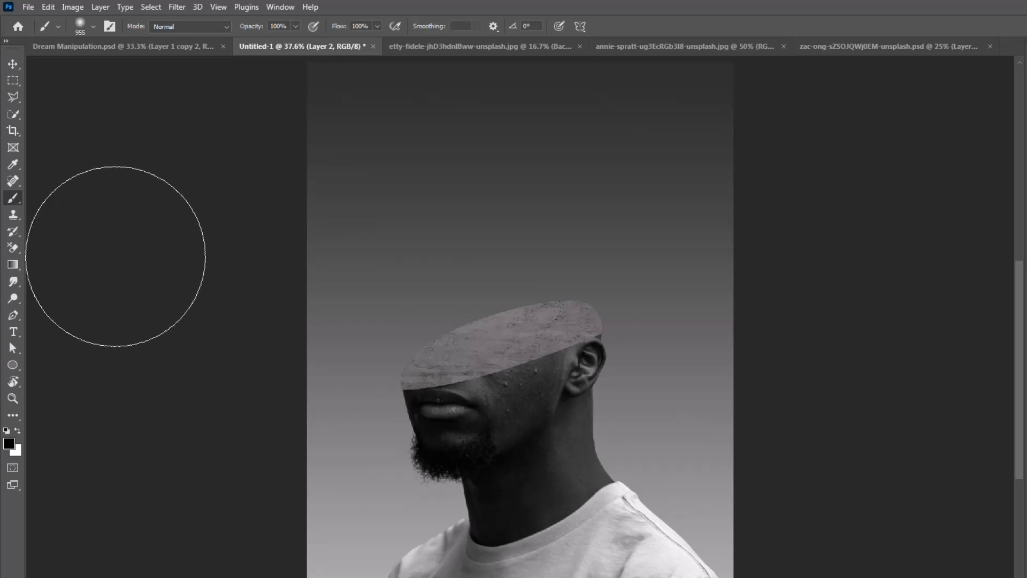
Paint soft black shading over the back of the concrete surface and white light over its front at 28% brush opacity.
left_click(17, 430)
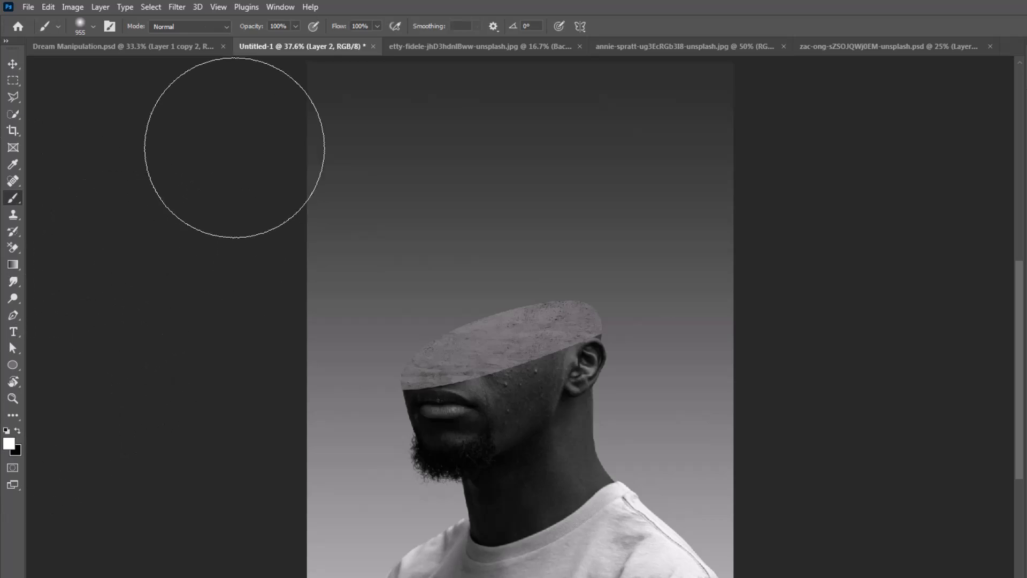
left_click(294, 27)
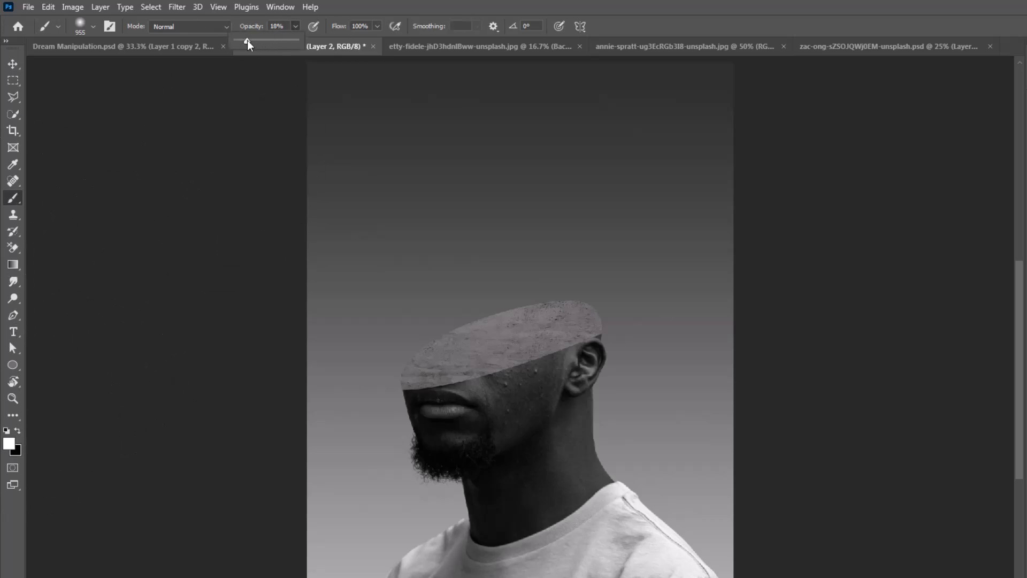
left_click(356, 10)
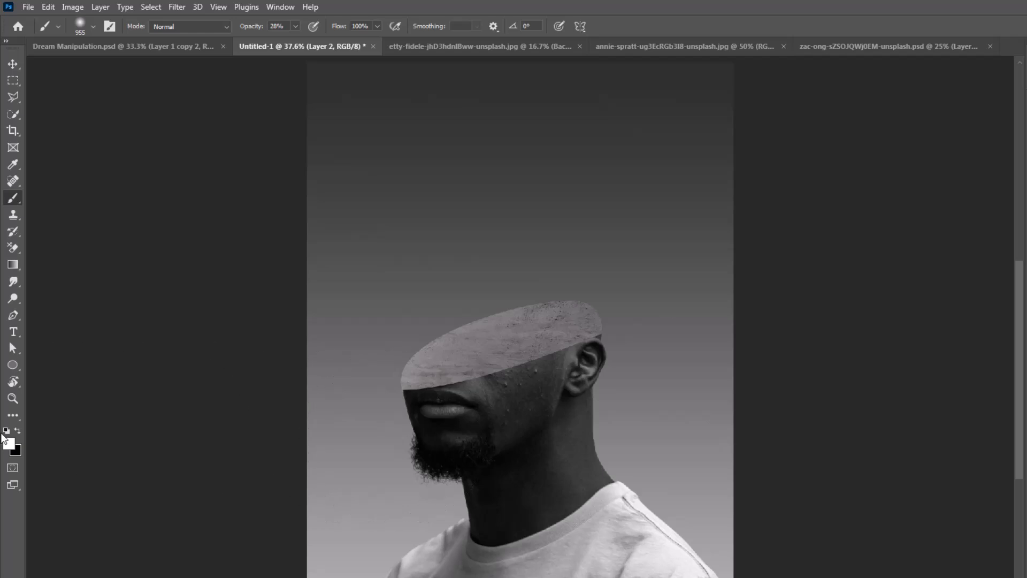
left_click(18, 431)
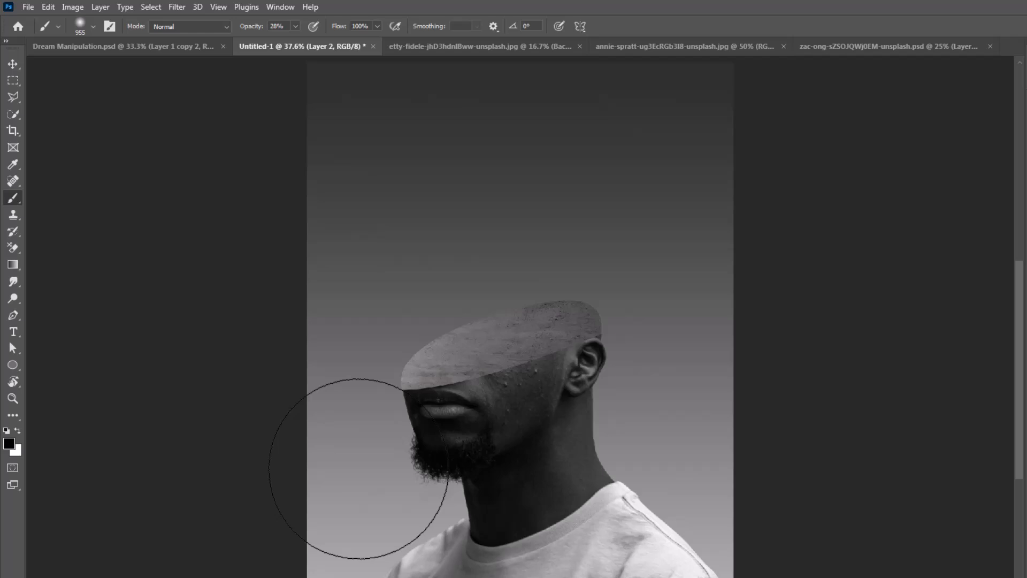
key("x")
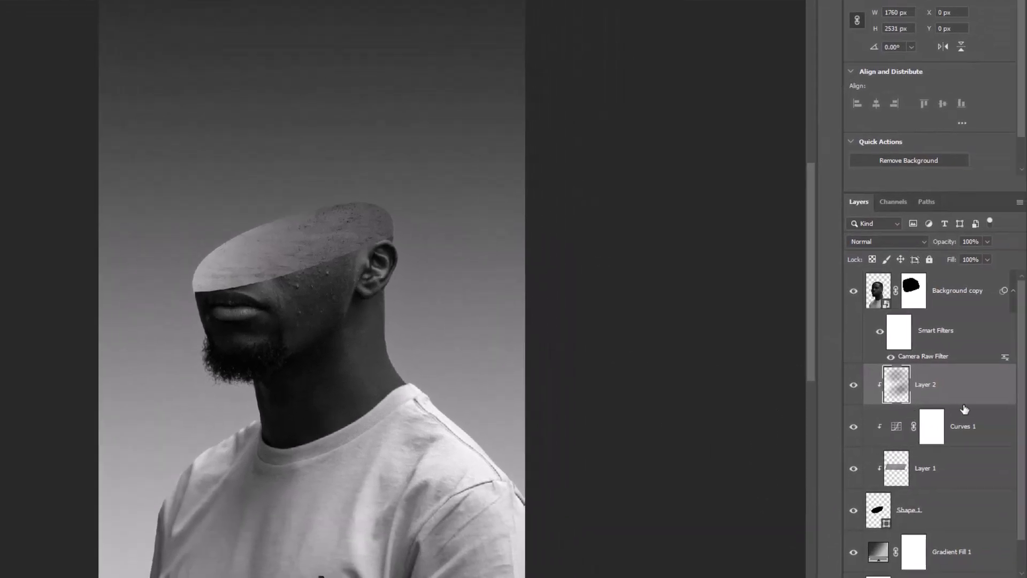
Group Layer 2, Curves 1, Layer 1 and Shape 1, check the group's effect by toggling it, and select Layer 2 inside it.
left_click(969, 512, "shift")
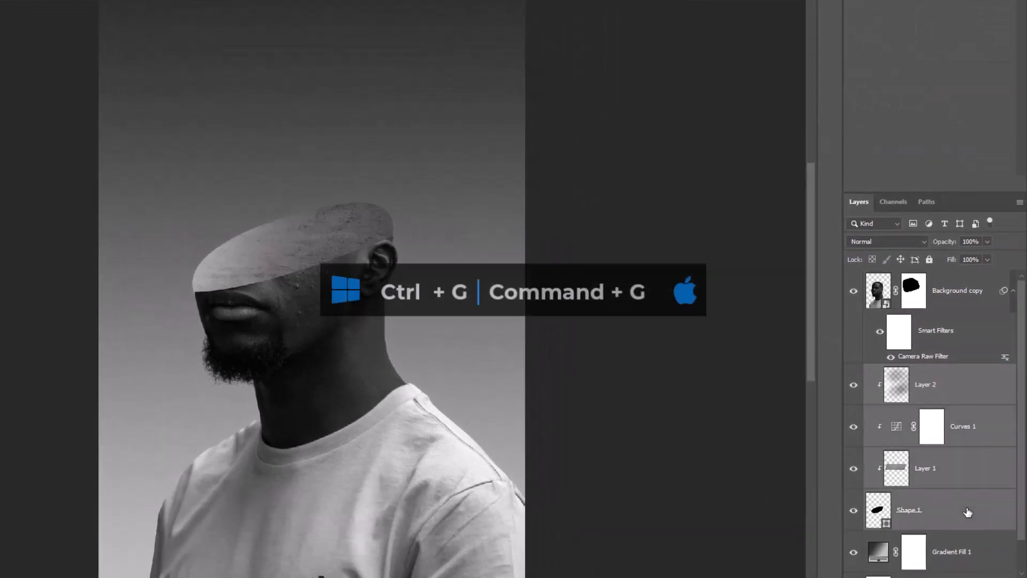
key("ctrl+g")
left_click(855, 374)
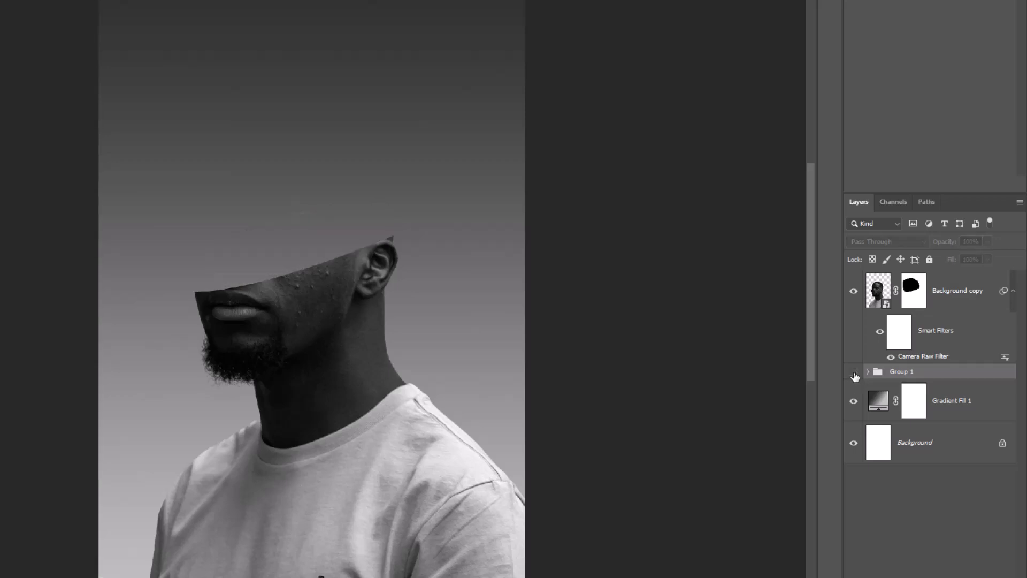
left_click(854, 374)
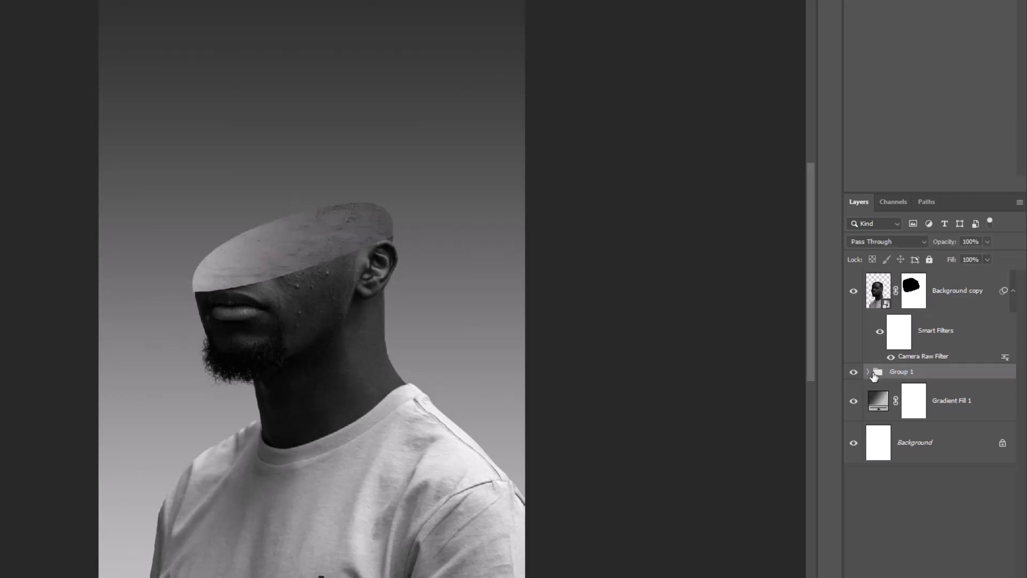
left_click(868, 372)
left_click(970, 398)
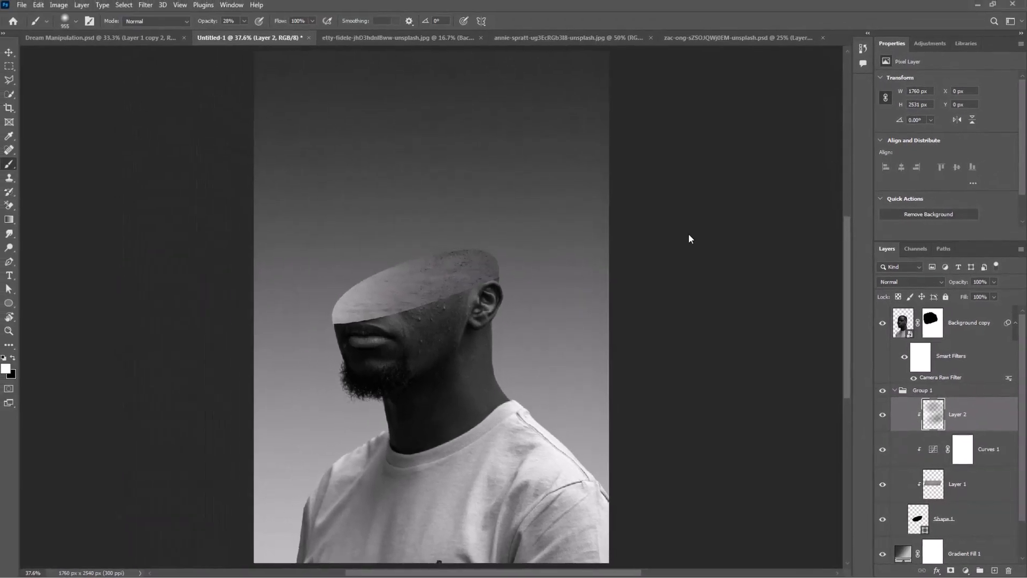
Bring the masked breakdancer cutout from the zac-ong document into the portrait composition above Layer 2 in the group.
left_click(701, 40)
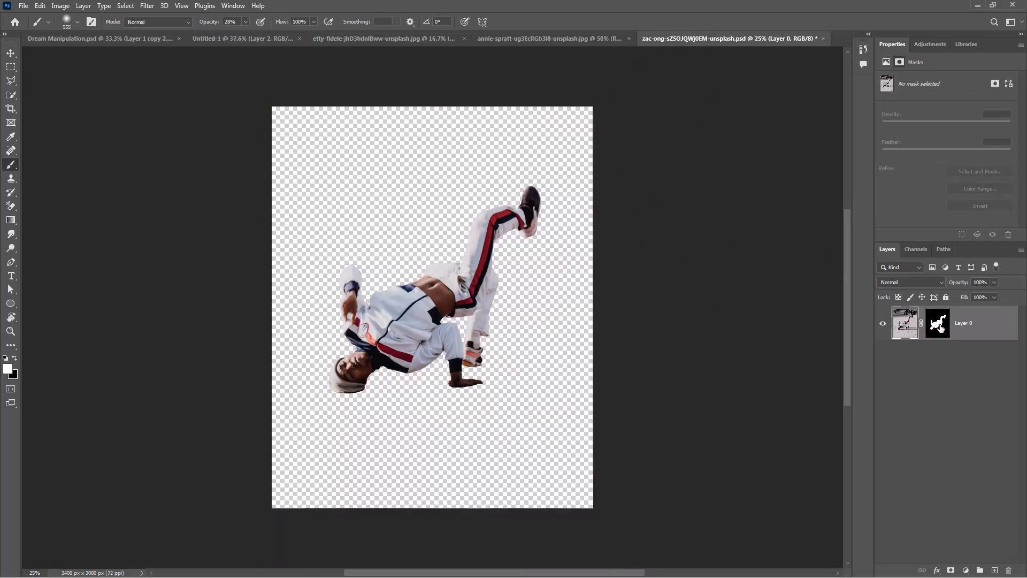
left_click(973, 334)
left_click(11, 53)
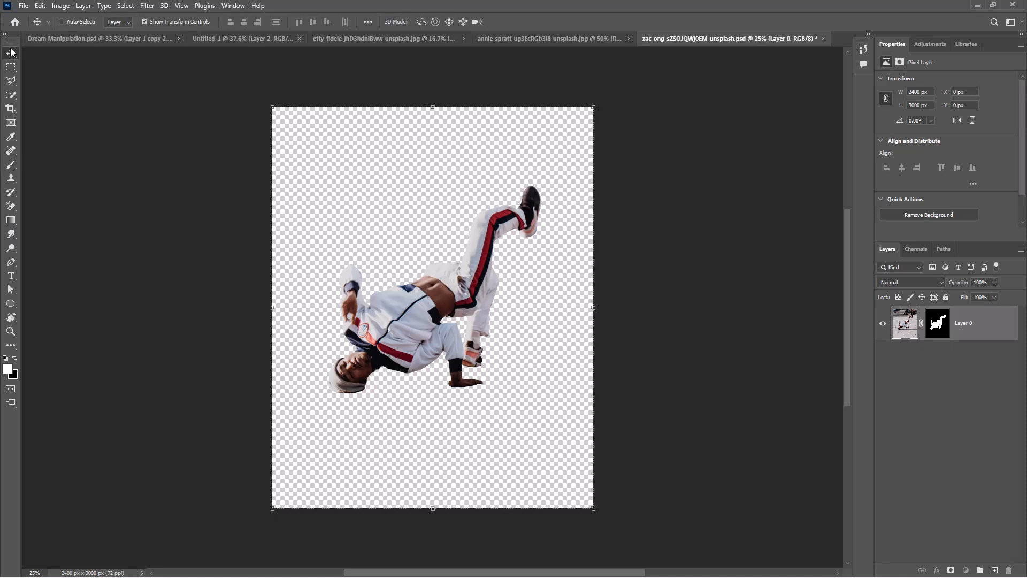
left_click_drag(497, 250, 427, 239)
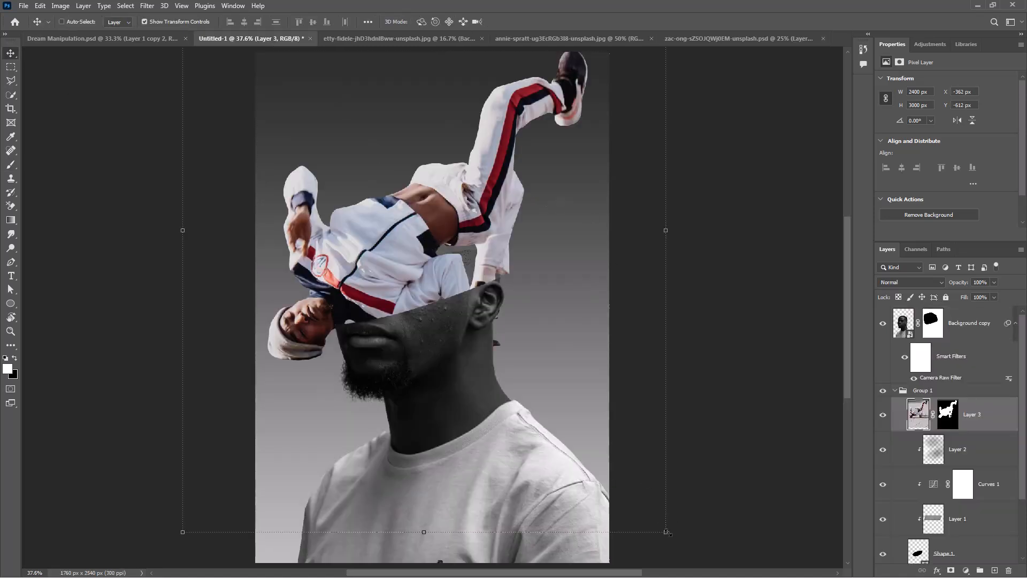
Scale the breakdancer down to about 27% and position him on the concrete surface of the cut head.
left_click_drag(666, 532, 394, 198)
left_click_drag(316, 96, 460, 284)
left_click_drag(539, 116, 441, 236)
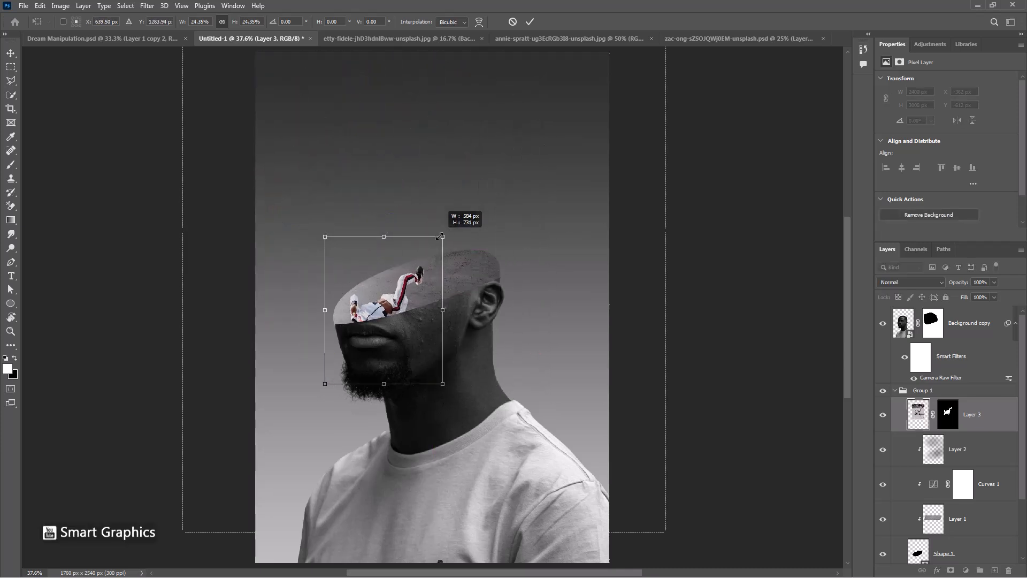
left_click_drag(393, 302, 417, 255)
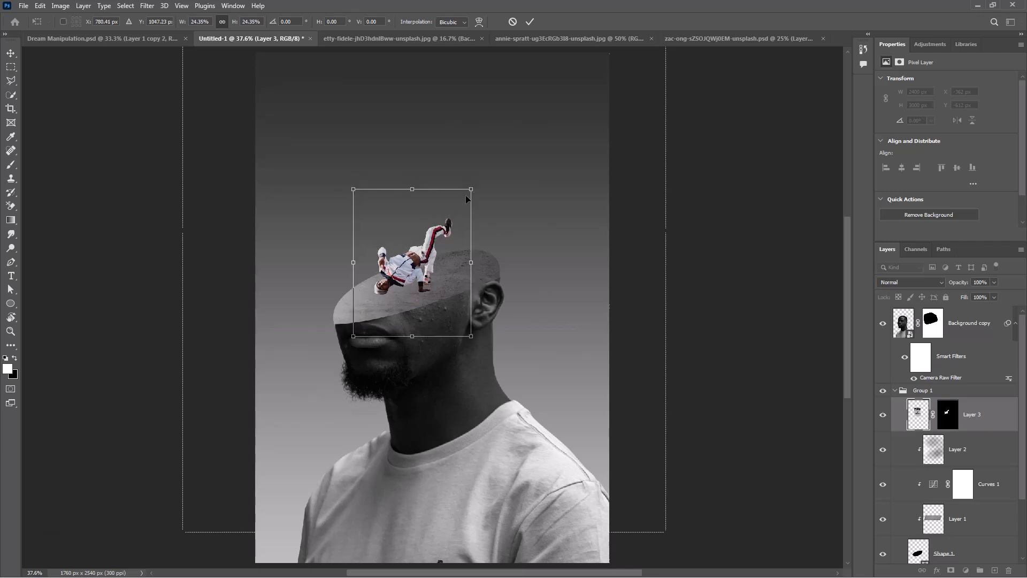
left_click_drag(469, 199, 484, 183)
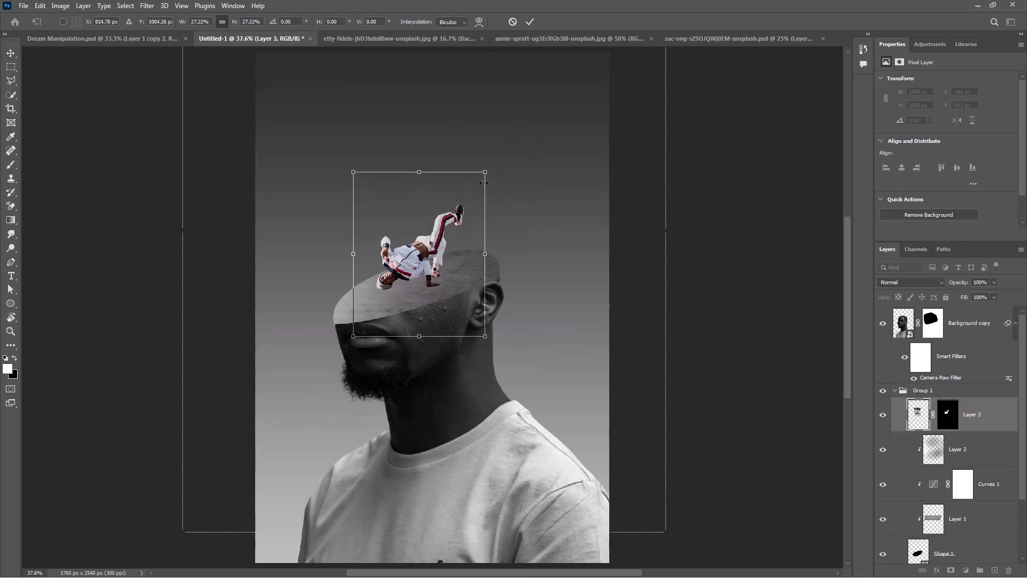
left_click_drag(423, 274, 421, 275)
key("Return")
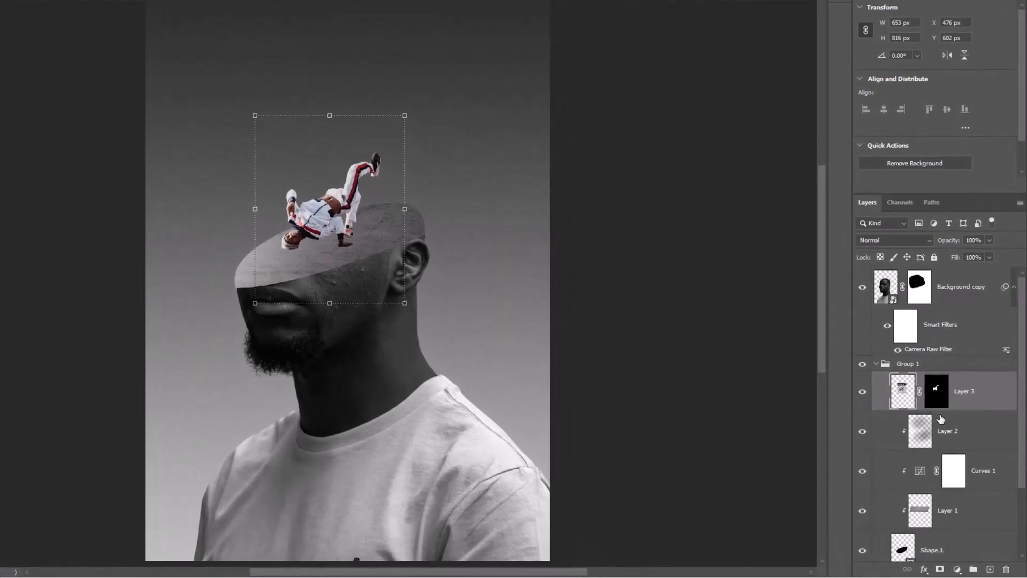
Create a new layer directly beneath the breakdancer and name it "shadow".
key("ctrl+shift+alt+n")
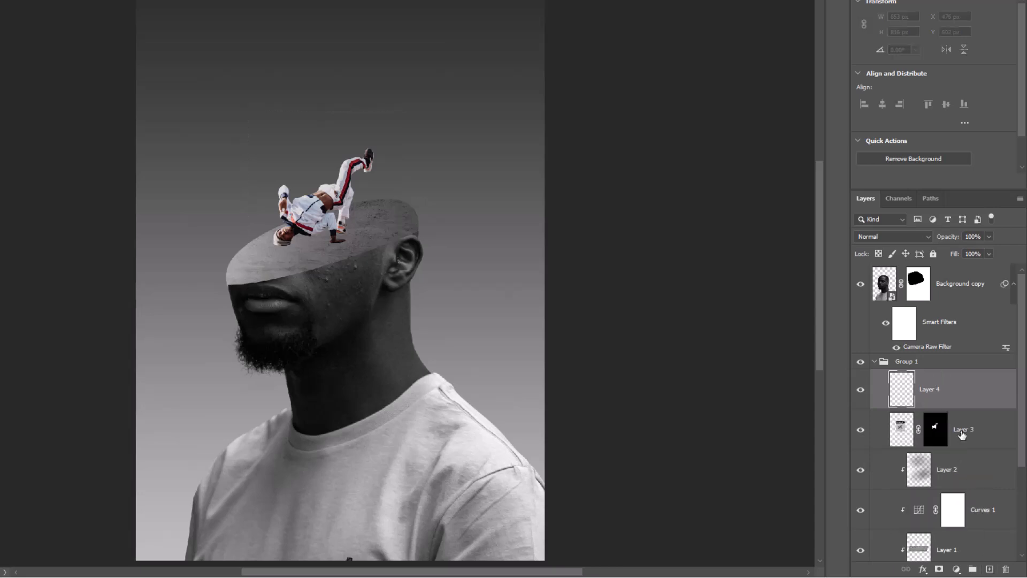
left_click_drag(966, 418, 958, 447)
double_click(932, 429)
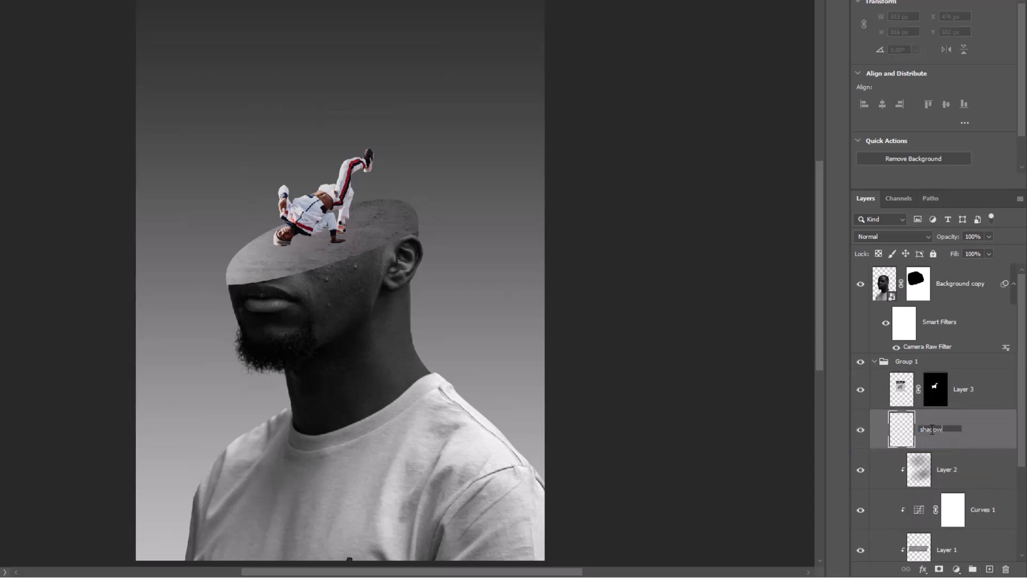
key("Return")
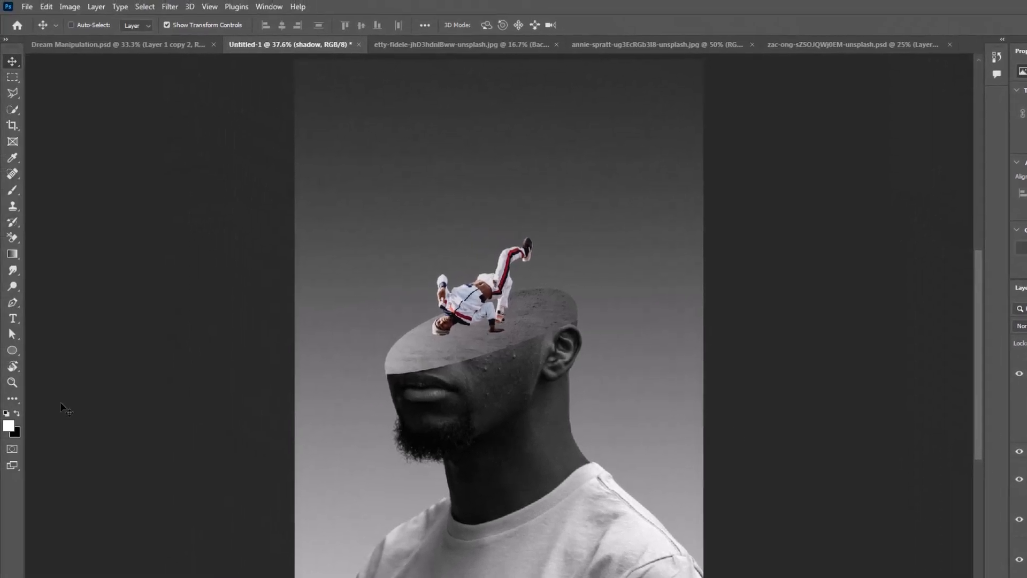
Set up a black soft round brush at 52% opacity and 50% flow, with its tip flattened and tilted to 15°.
left_click(11, 190)
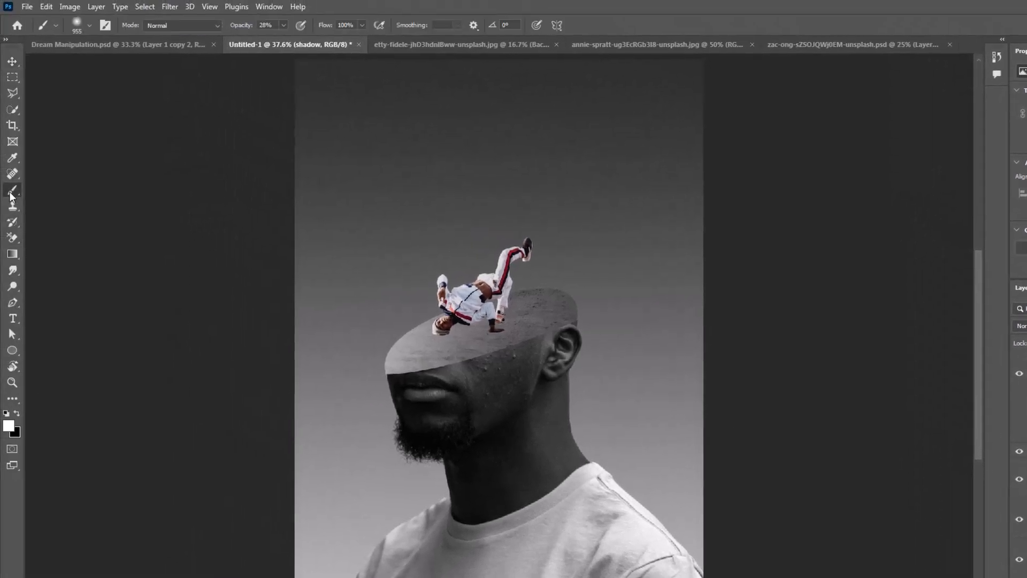
left_click(17, 413)
left_click(362, 25)
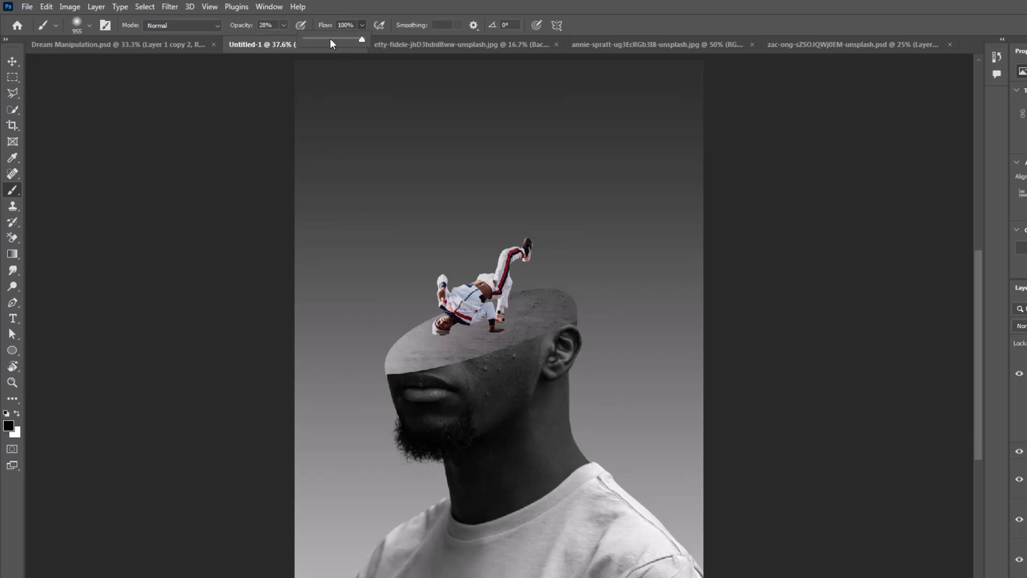
left_click_drag(244, 26, 259, 26)
right_click(506, 289)
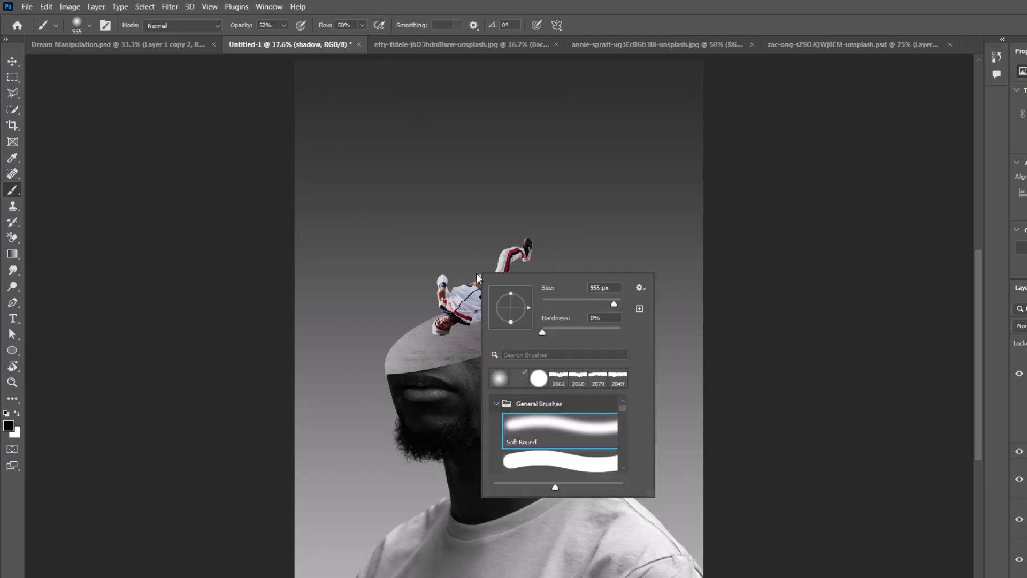
left_click_drag(511, 293, 512, 310)
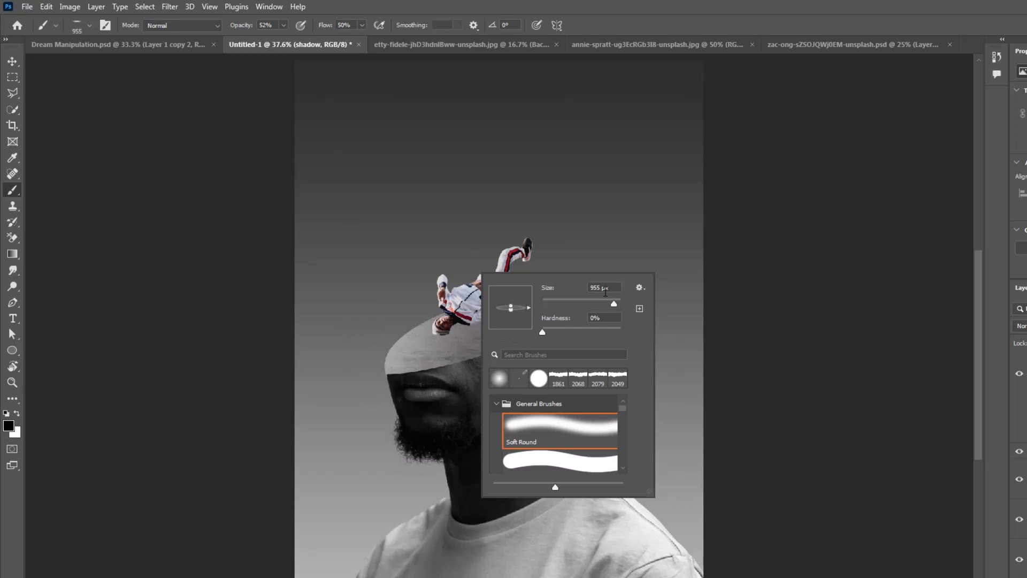
left_click_drag(531, 306, 531, 302)
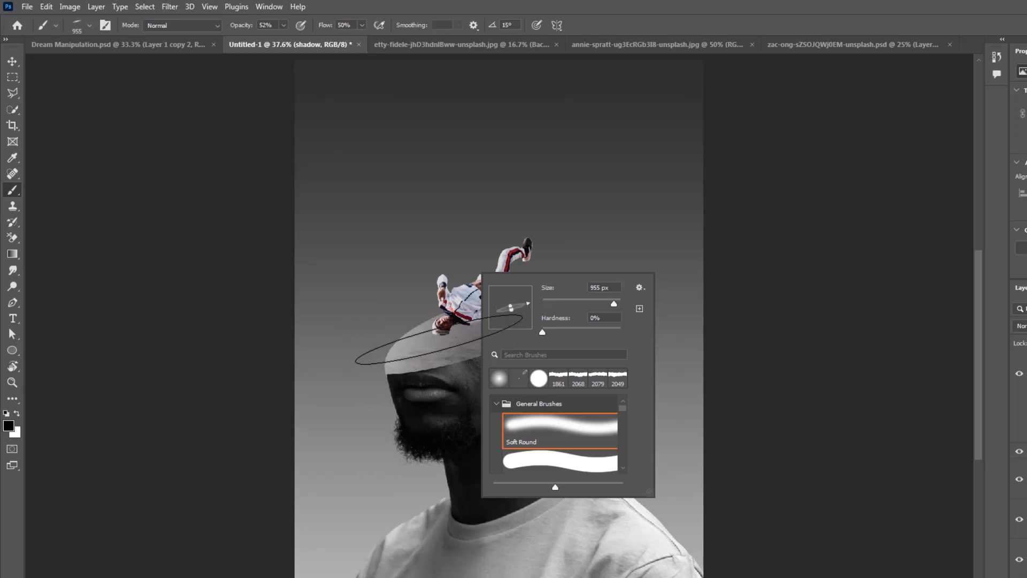
left_click(638, 6)
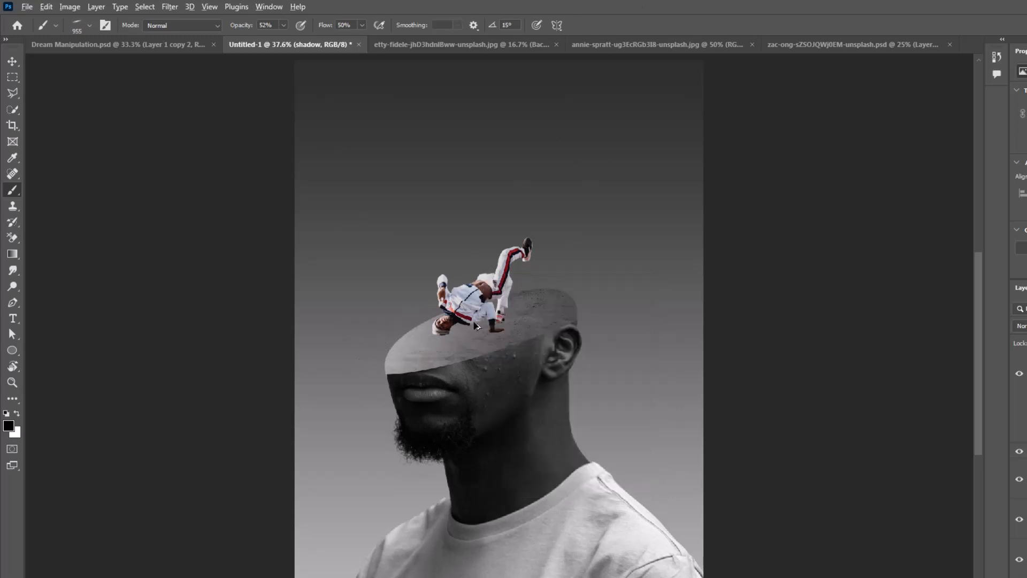
Reduce the flattened brush to 55 px at a 7° angle and paint contact shadows under the dancer's head and supporting hand.
scroll(482, 281, "up", 10)
left_click_drag(489, 423, 362, 441)
left_click_drag(313, 381, 230, 411)
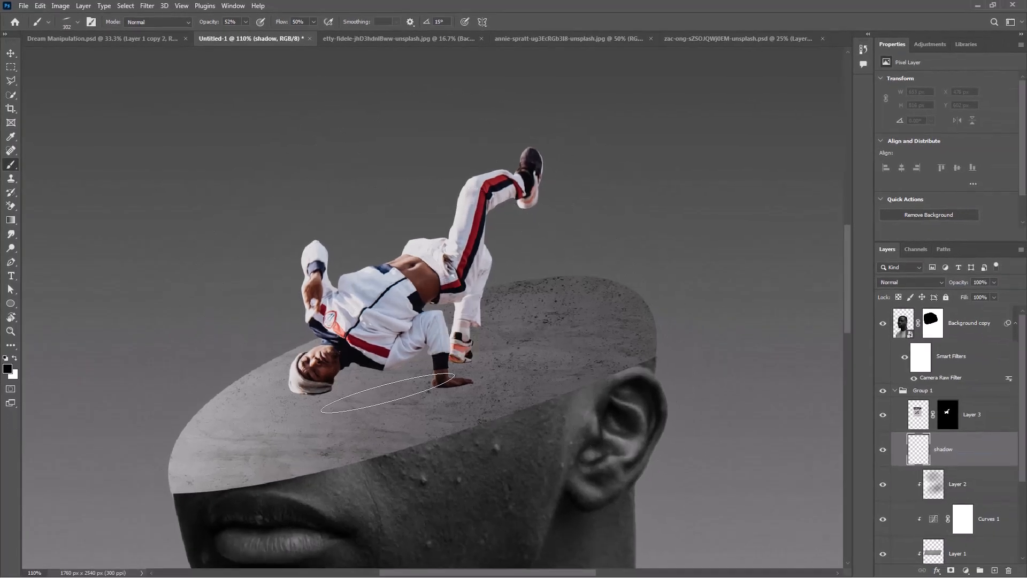
left_click_drag(324, 382, 245, 389)
right_click(310, 384)
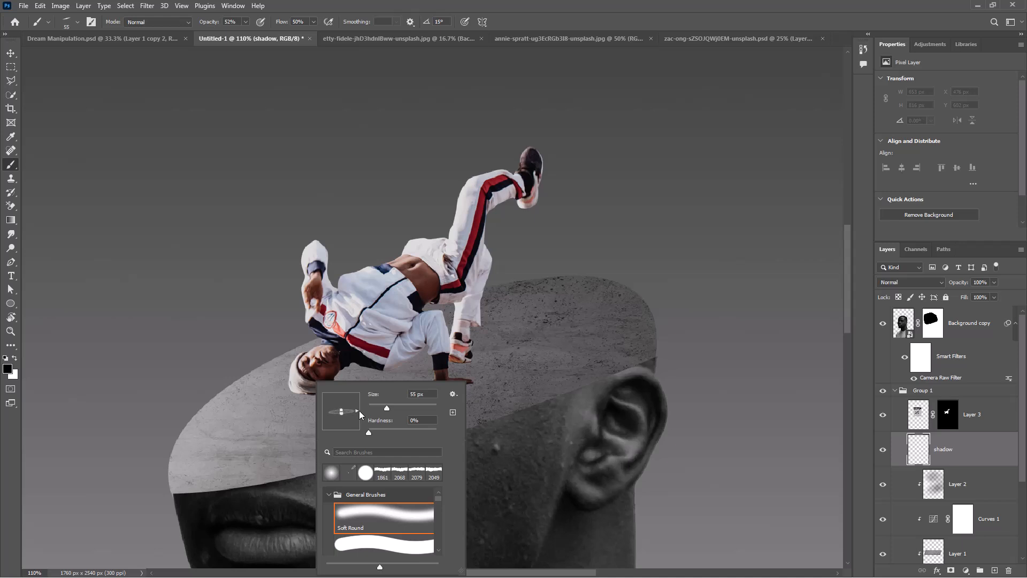
left_click(310, 391)
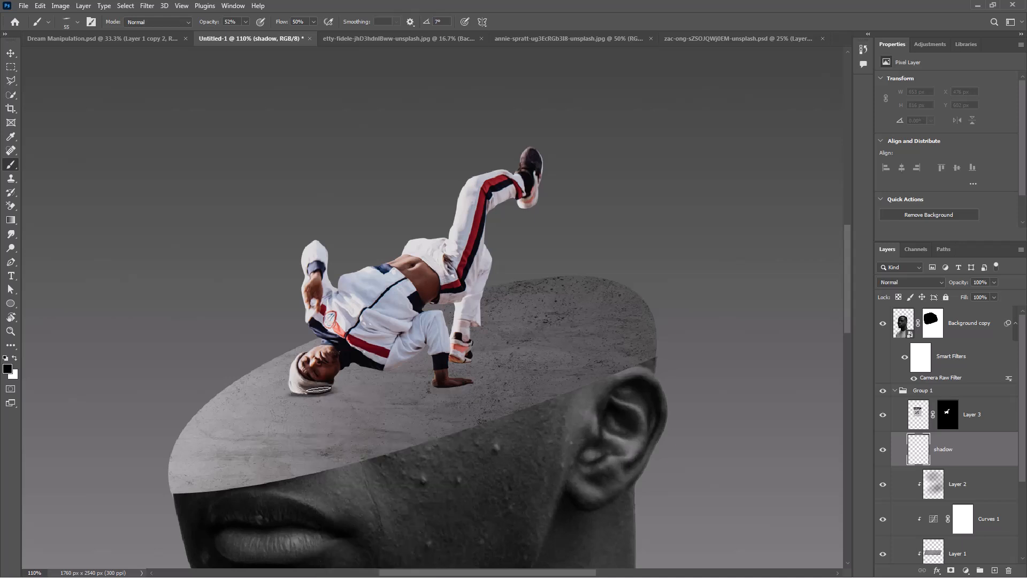
mouse_move(318, 389)
left_mouse_down()
mouse_move(366, 362)
mouse_move(456, 387)
left_mouse_up()
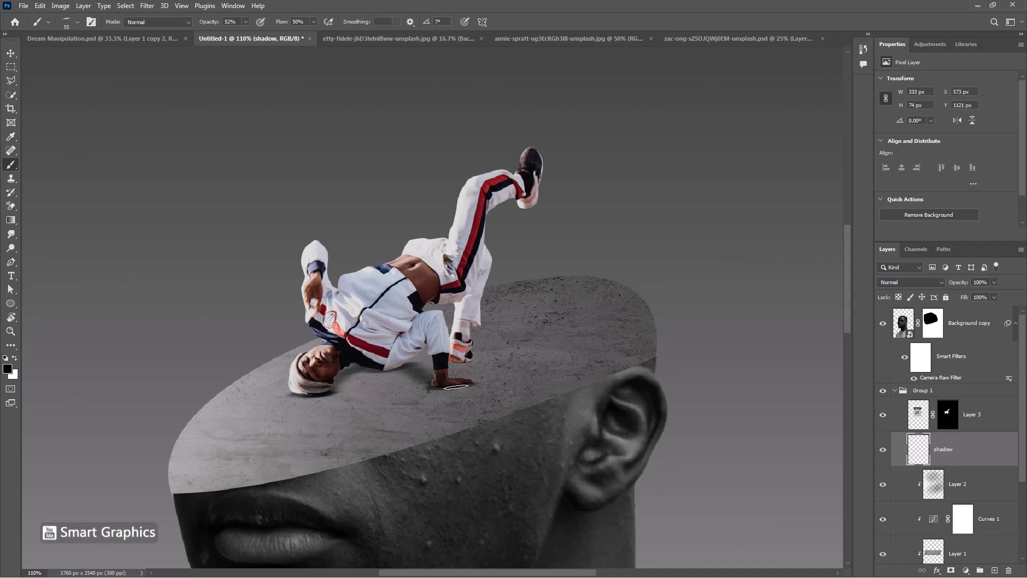
Adjust the brush size, undo the trial stroke and dab a small shadow on the concrete beneath the dancer's raised foot.
right_click(534, 320, "alt")
left_click(532, 320)
left_click_drag(536, 320, 524, 321)
key("ctrl+z")
right_click(528, 320, "alt")
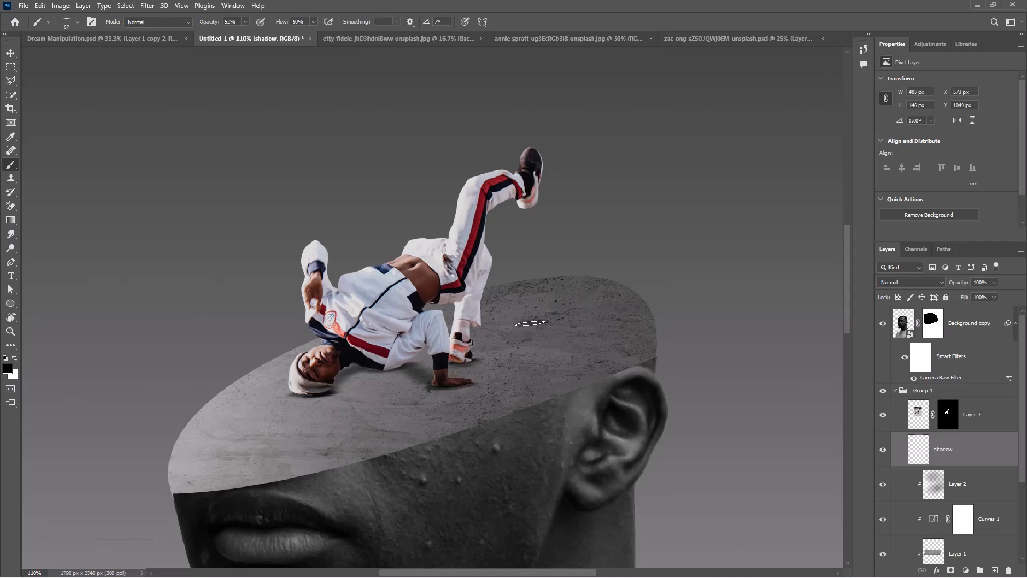
left_click(532, 323)
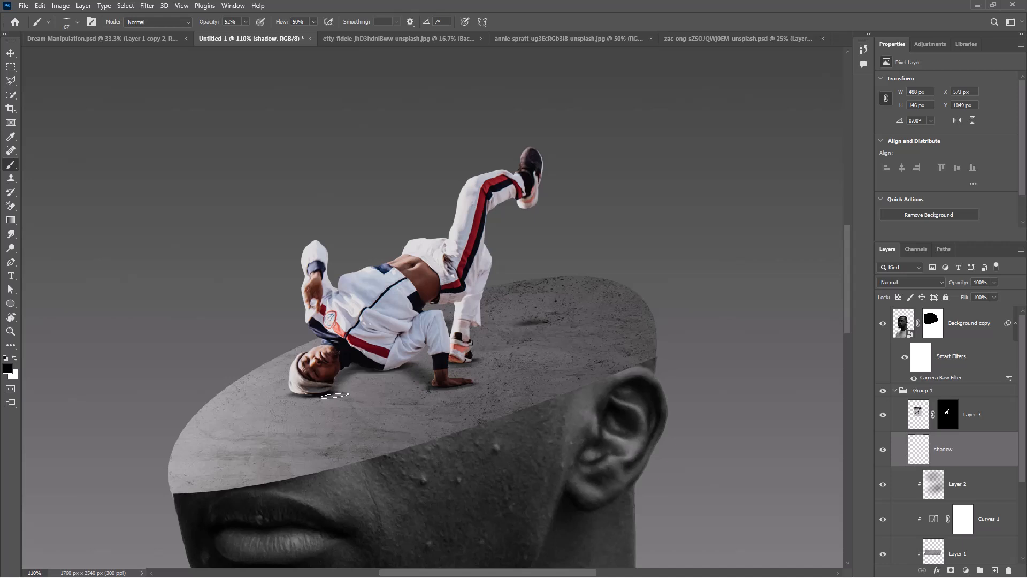
Paint one more contact shadow stroke on the concrete beneath the dancer's head.
left_click_drag(305, 395, 301, 396)
key("ctrl+0")
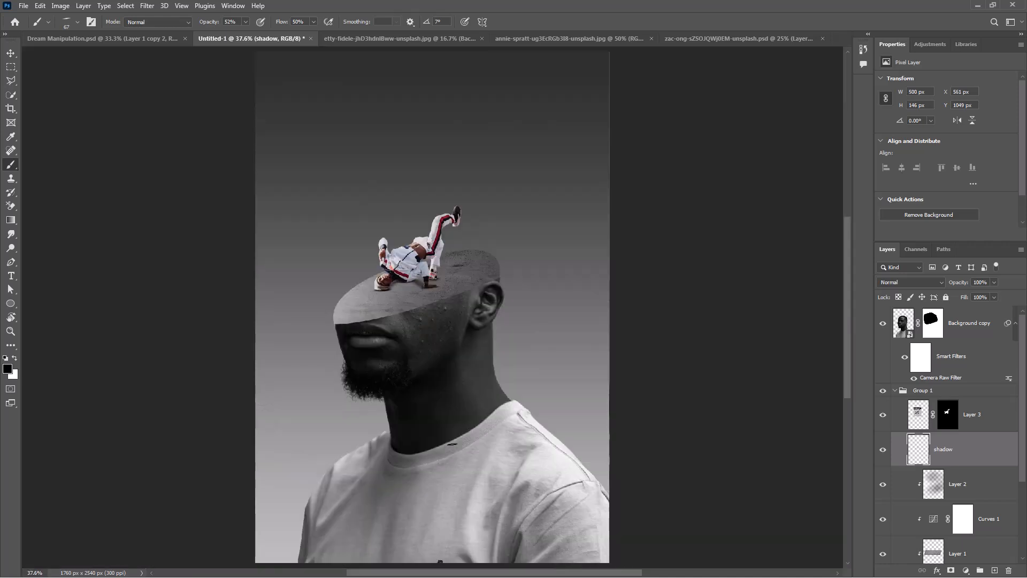
Collapse Group 1 and draw a black circle about 1564 px wide around the head, directly above the Background layer.
left_click(895, 391)
left_click(952, 452)
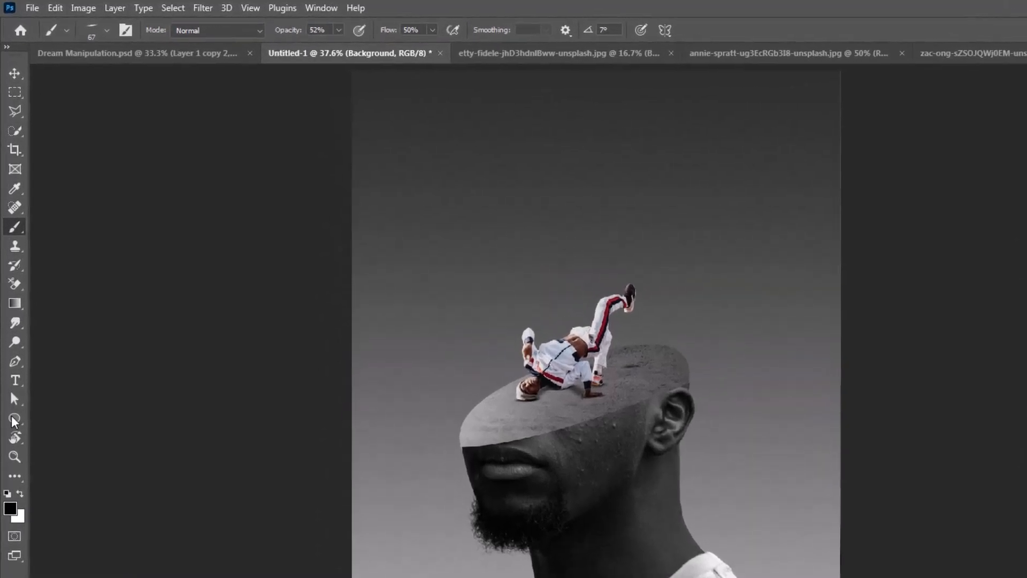
left_click(15, 419)
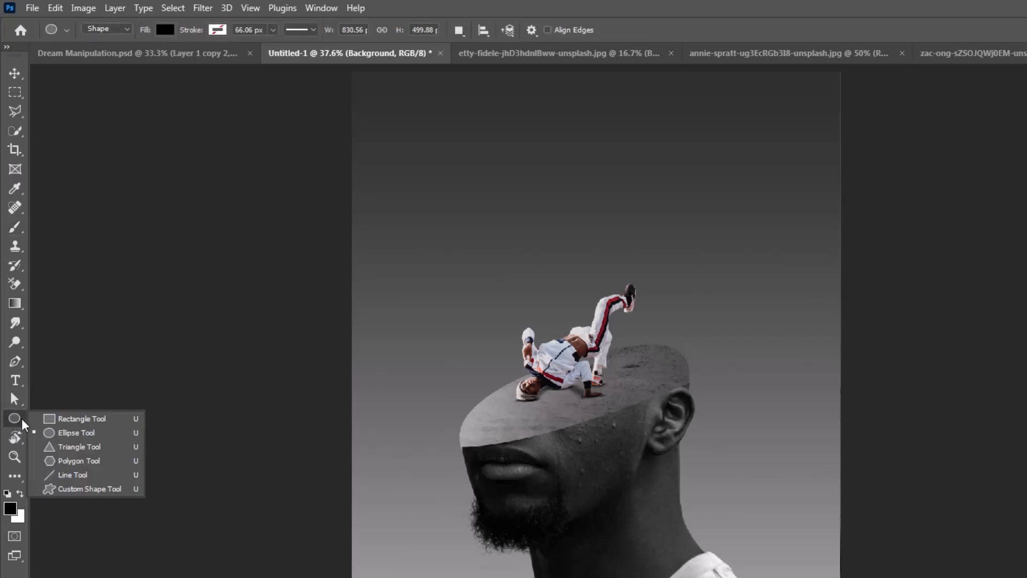
left_click(62, 431)
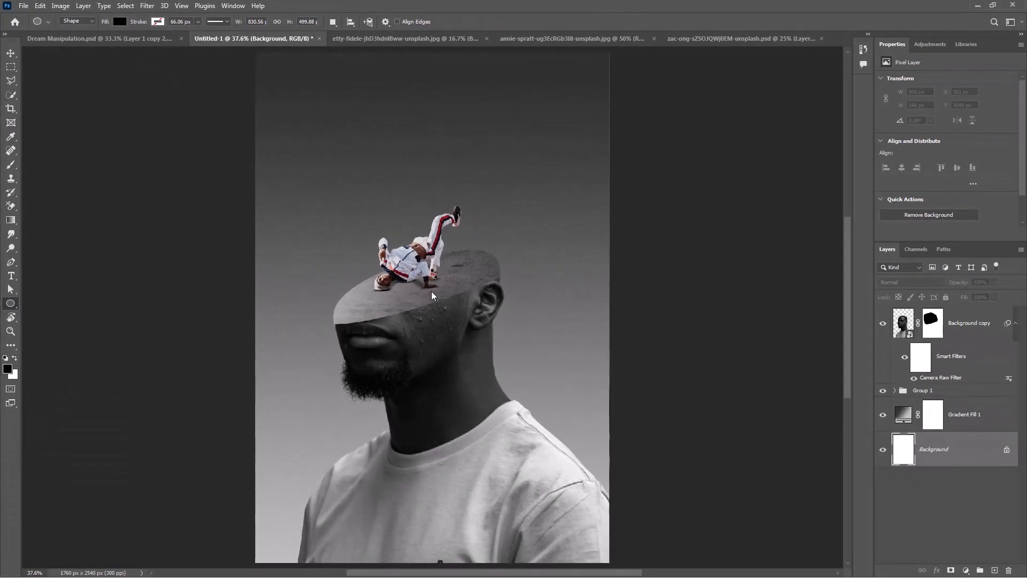
left_click_drag(431, 291, 583, 463)
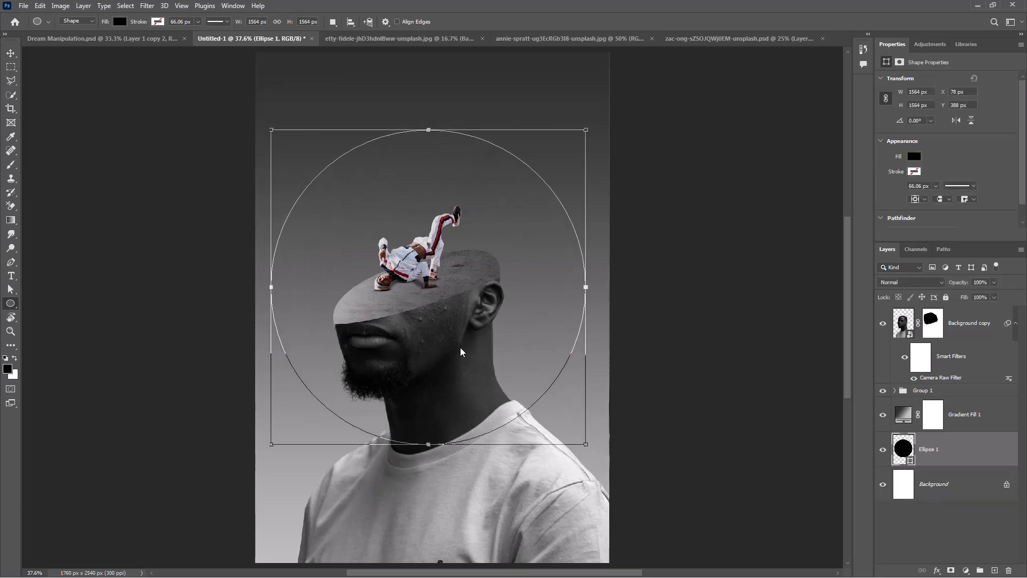
Move the black circle's layer above Gradient Fill 1 and center the circle horizontally on the canvas.
left_click(10, 53)
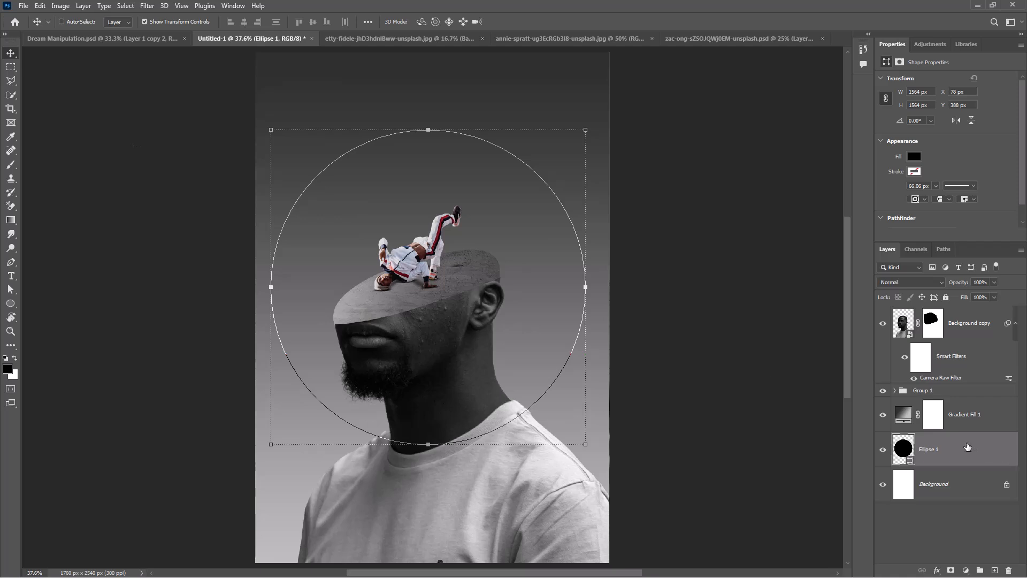
left_click_drag(968, 450, 956, 399)
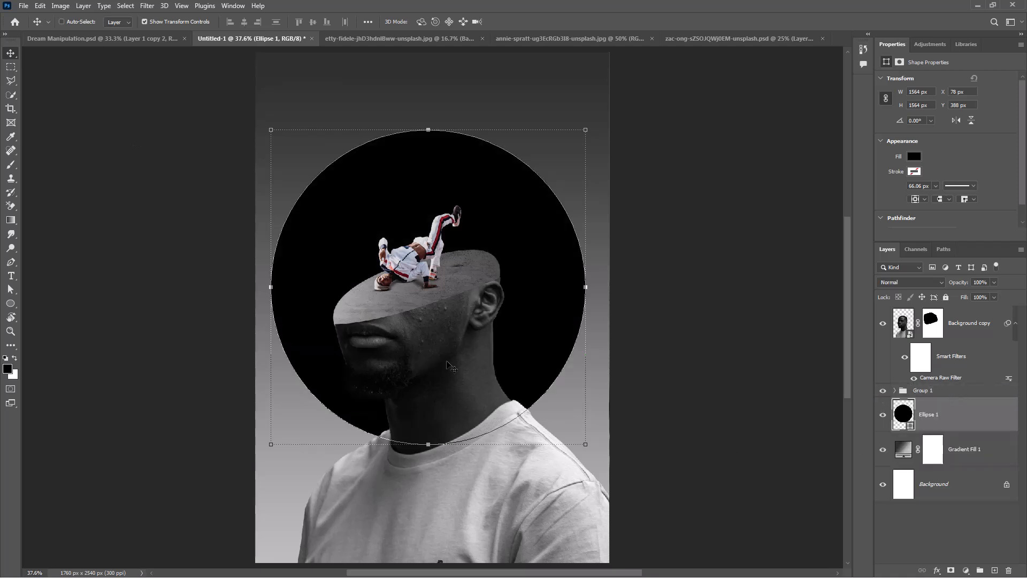
key("ctrl+a")
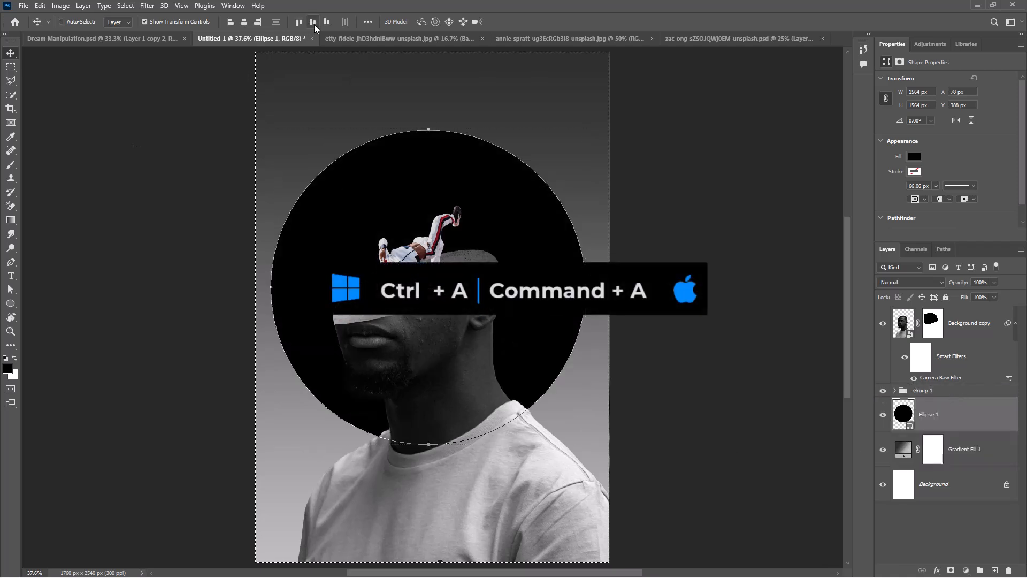
left_click(244, 21)
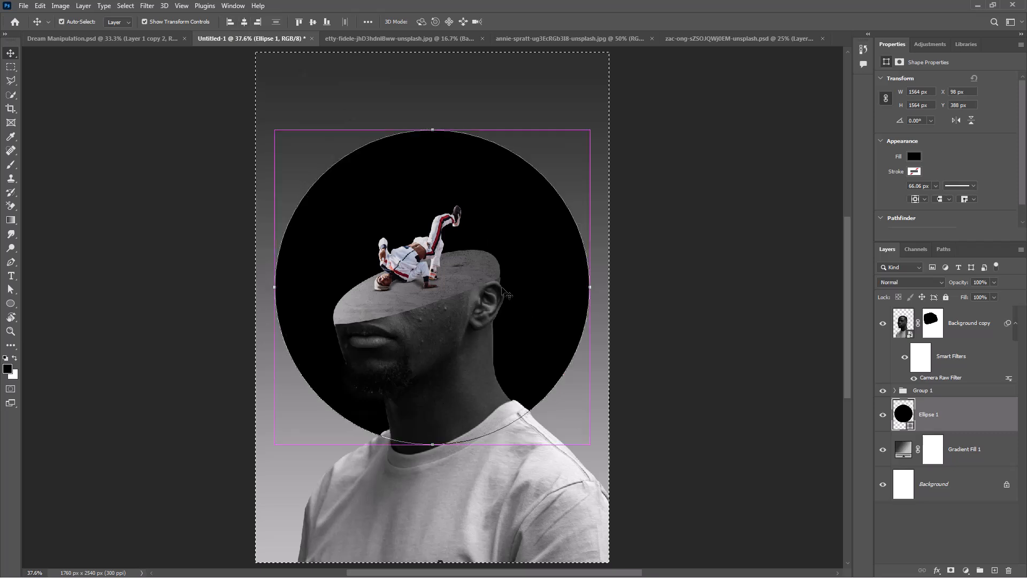
key("ctrl+d")
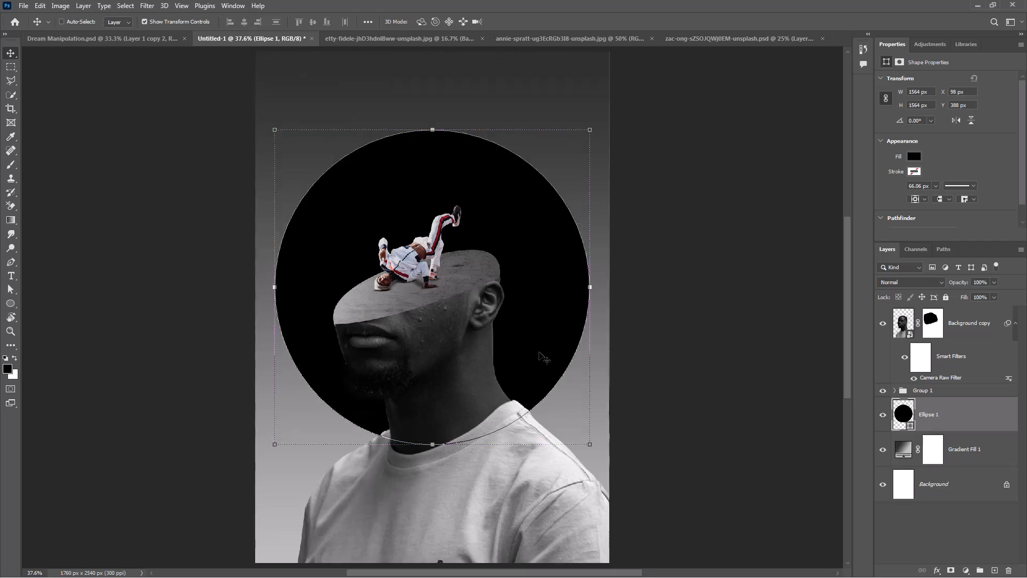
Scale the black circle down to about 1402 px wide and shift it slightly upward behind the head.
left_click_drag(587, 443, 569, 428)
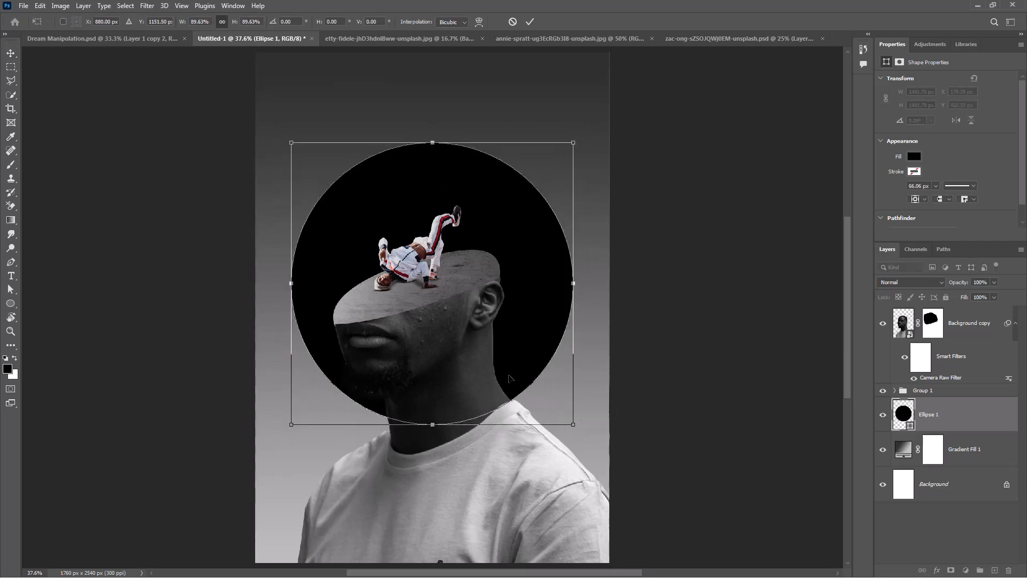
left_click_drag(511, 378, 508, 359)
key("Return")
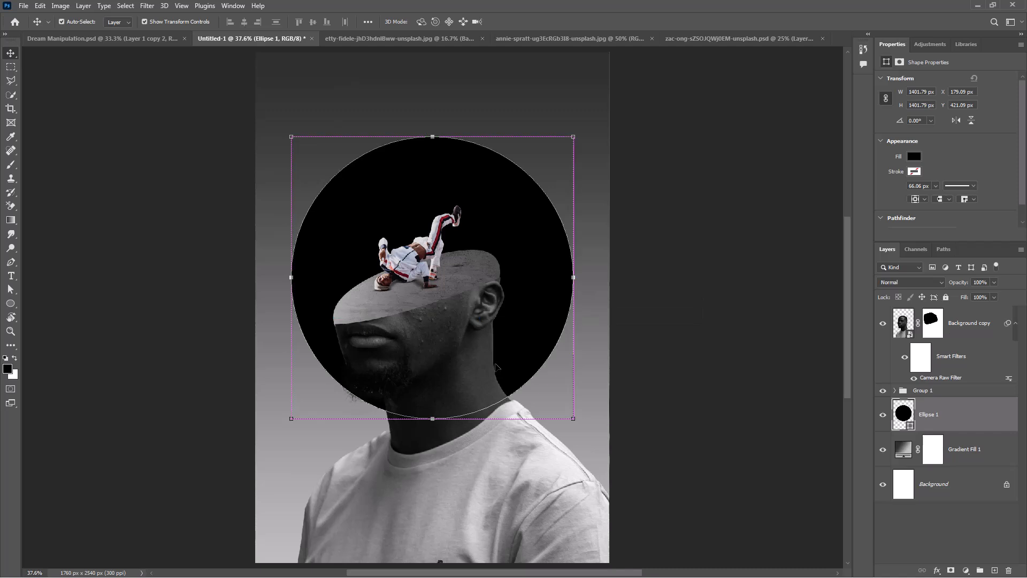
Duplicate the black circle as a roughly 353 px circle at its upper-right edge, filled with dark red #75121c sampled from the dancer's trousers.
key("ctrl+j")
left_click_drag(289, 420, 496, 205)
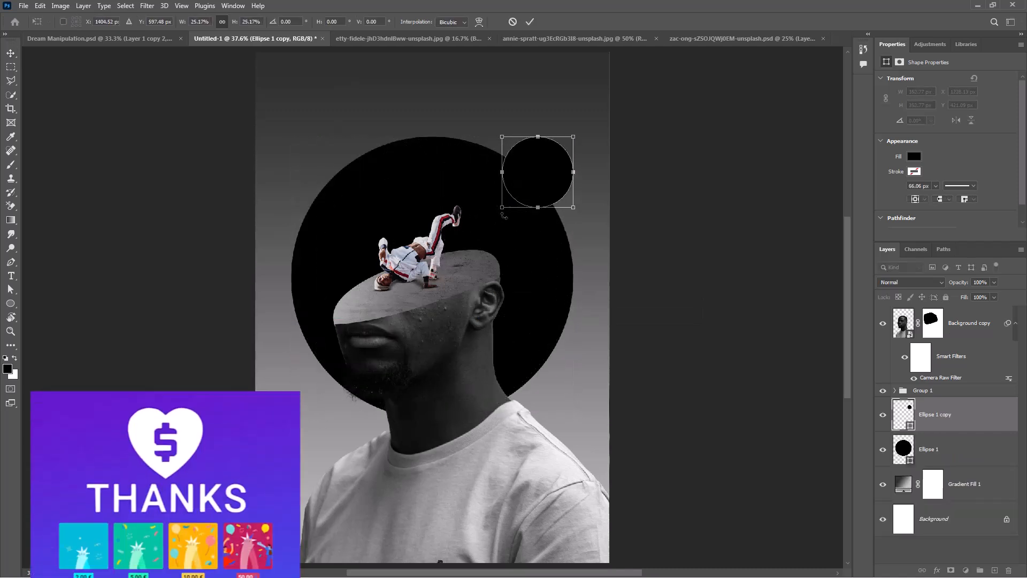
double_click(905, 437)
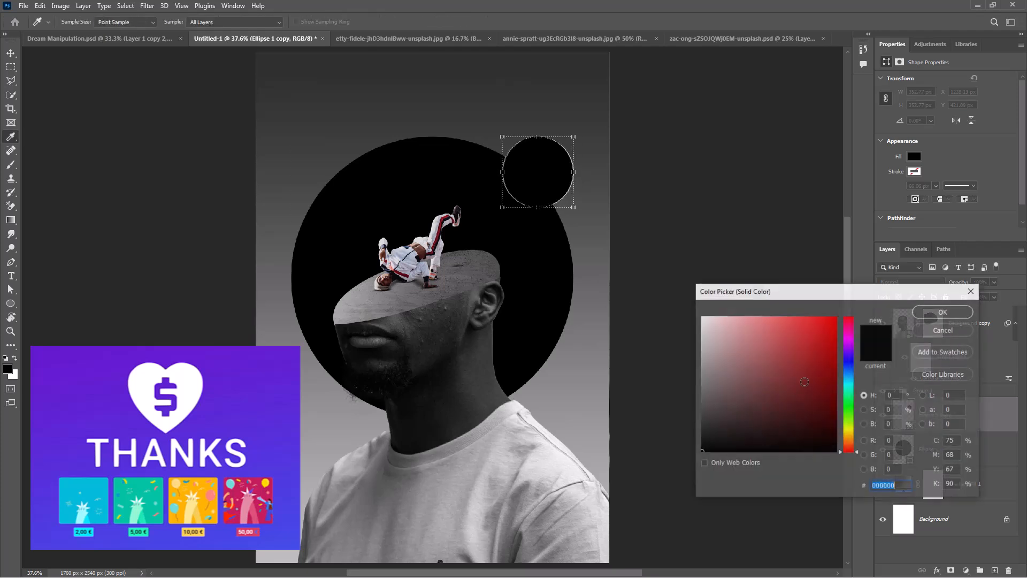
left_click(442, 225)
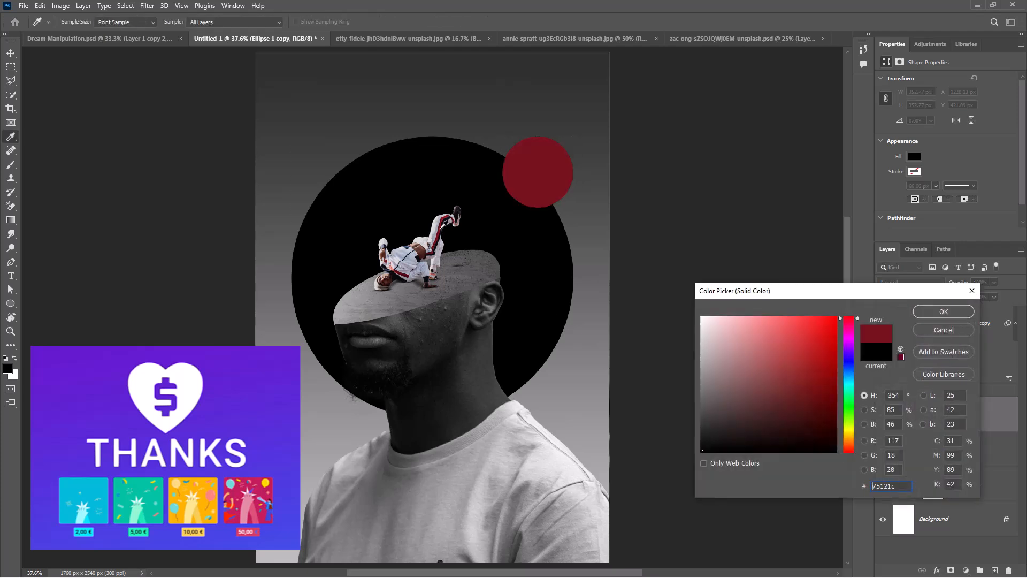
left_click(944, 311)
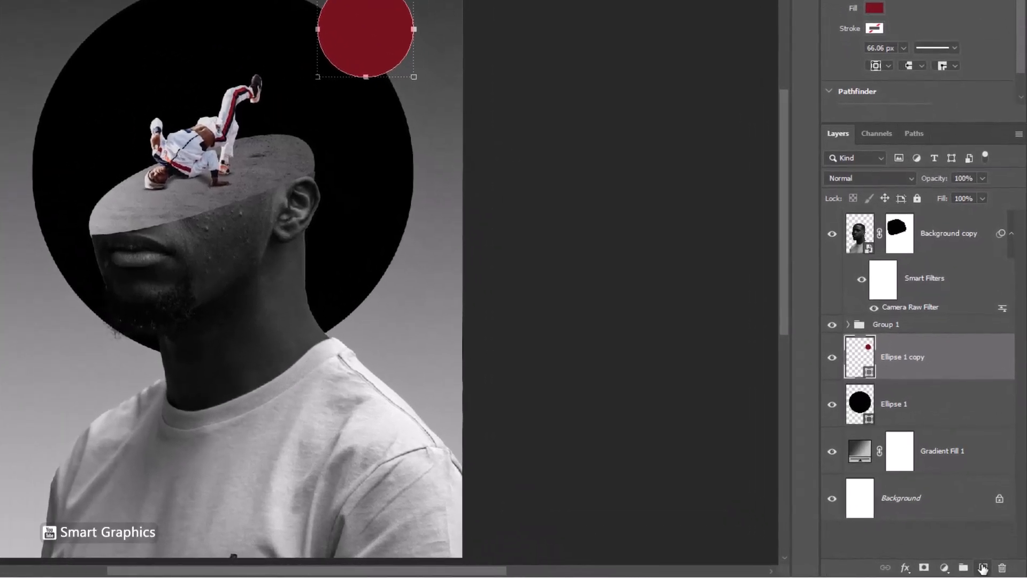
Place the red circle beneath the black circle in the layer order and clip a new empty layer to it.
left_click_drag(940, 378, 931, 434)
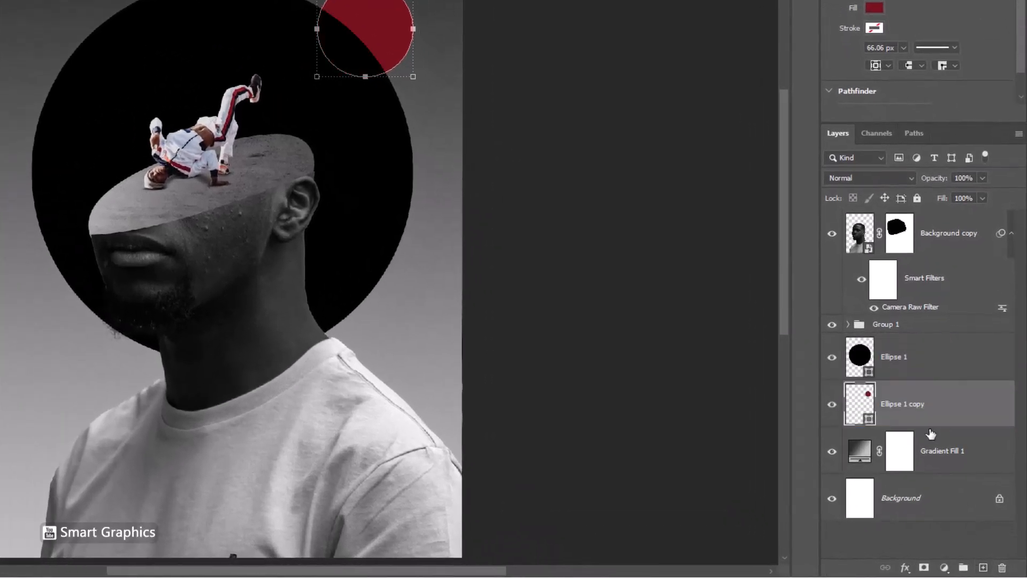
left_click(984, 568)
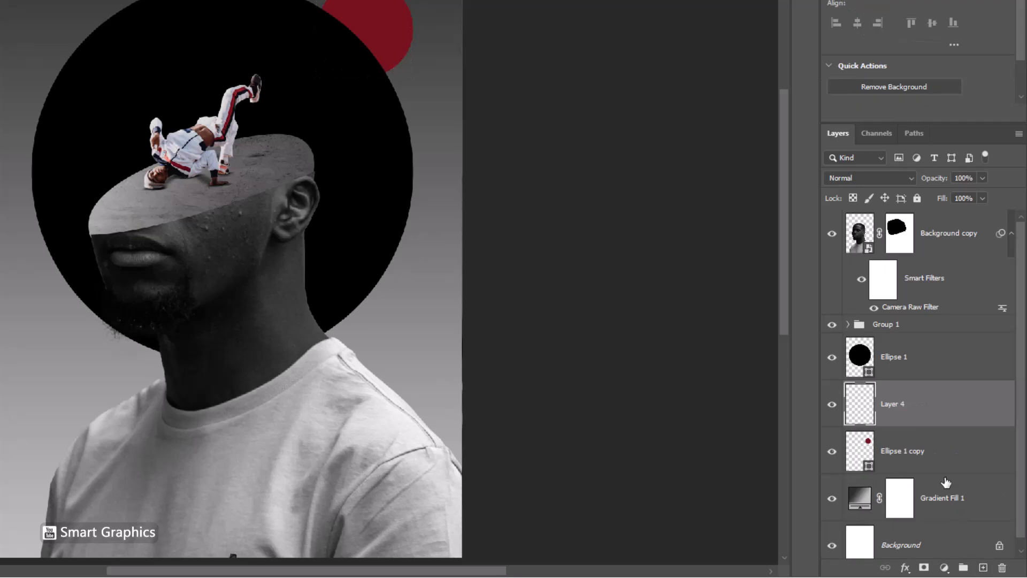
left_click(930, 427, "alt")
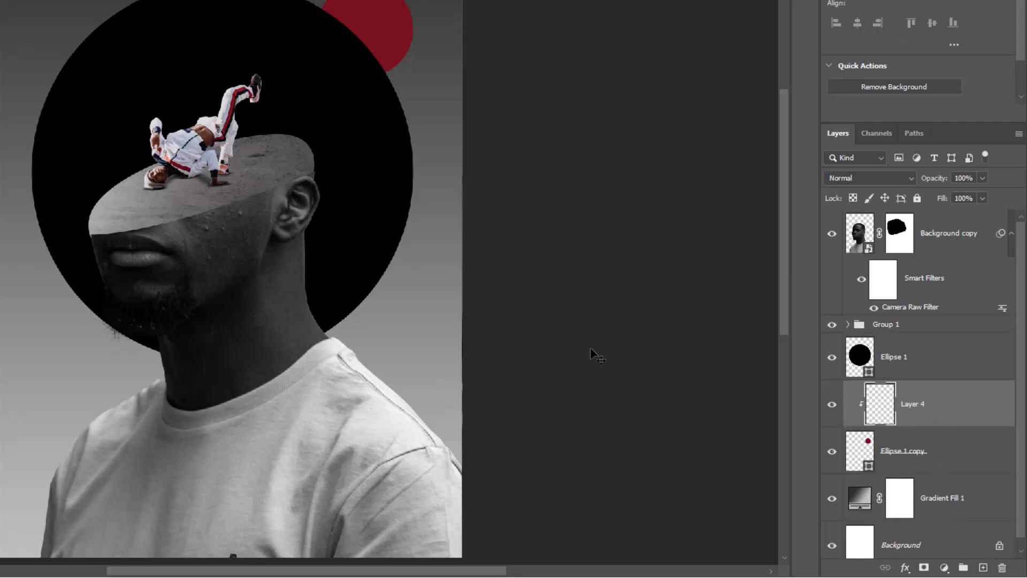
Shade the edges of the upper red circle on its clipped layer with a large black soft brush of 462 px.
key("b")
left_click_drag(468, 94, 539, 109)
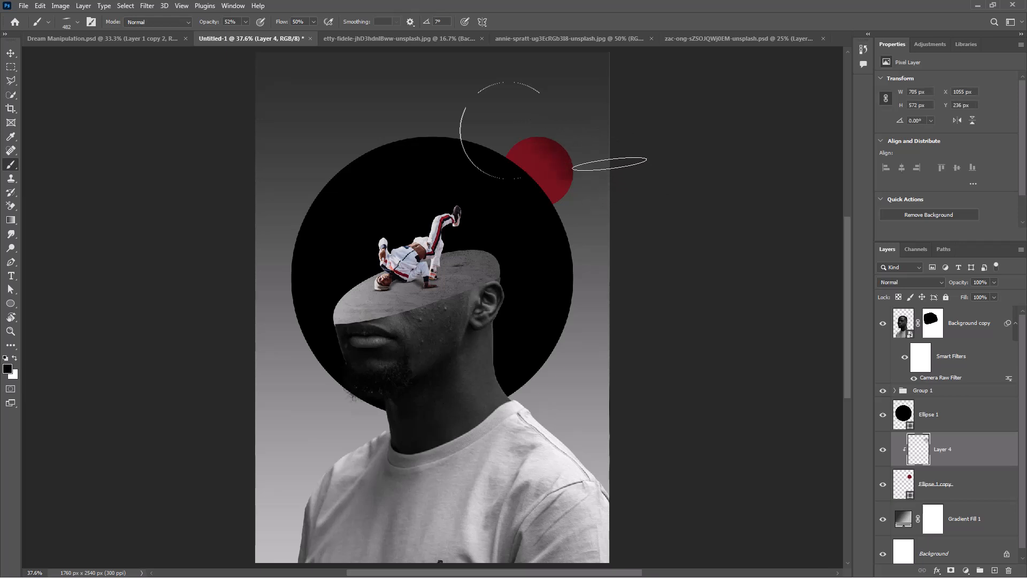
mouse_move(454, 159)
left_mouse_down()
mouse_move(520, 217)
mouse_move(487, 171)
mouse_move(463, 158)
mouse_move(505, 197)
mouse_move(521, 220)
mouse_move(468, 156)
mouse_move(525, 238)
left_mouse_up()
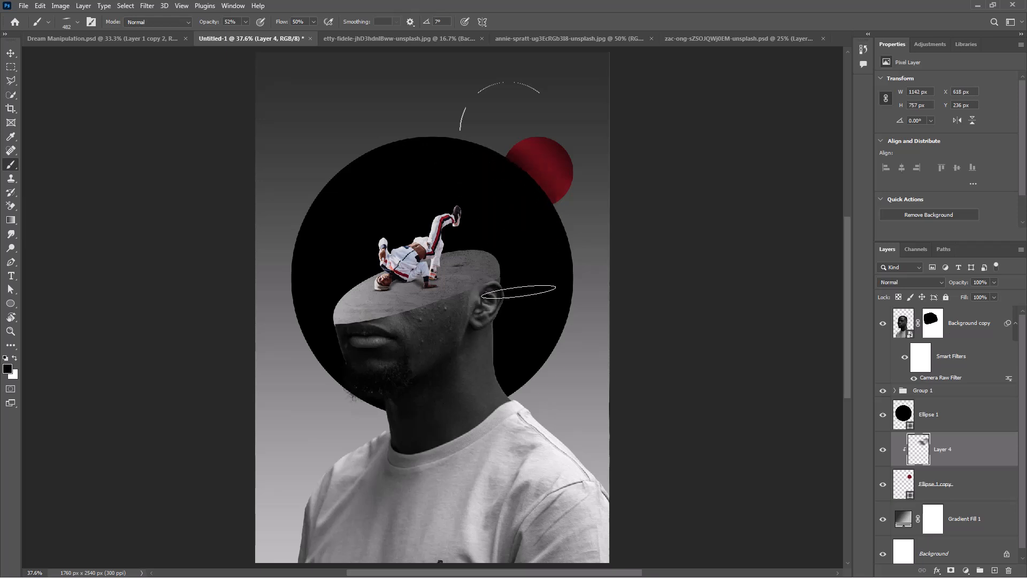
Duplicate the red circle and place the copy at the canvas's lower left beside the shoulder, on top of all layers.
left_click(972, 493)
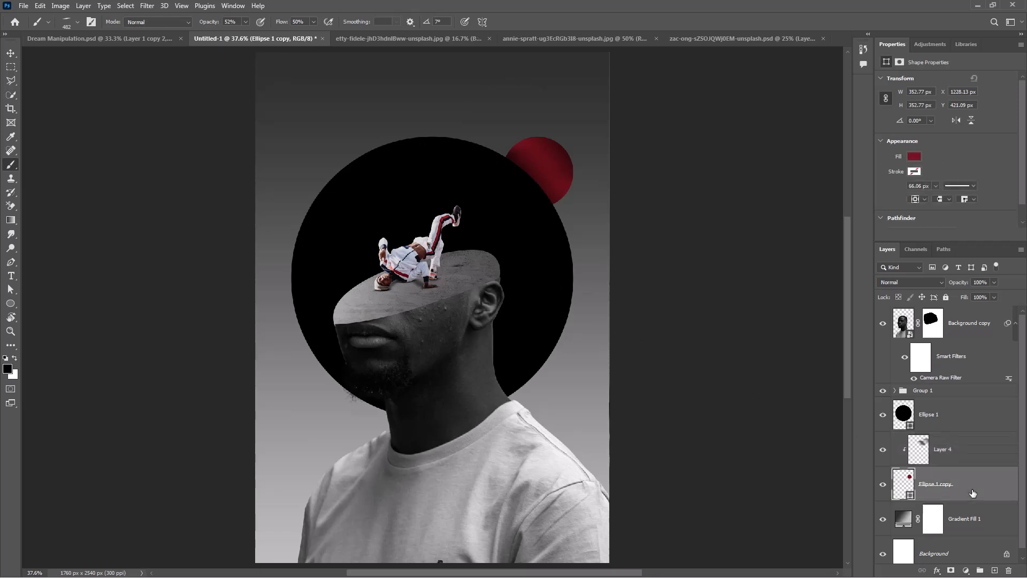
key("ctrl+j")
left_click(956, 517)
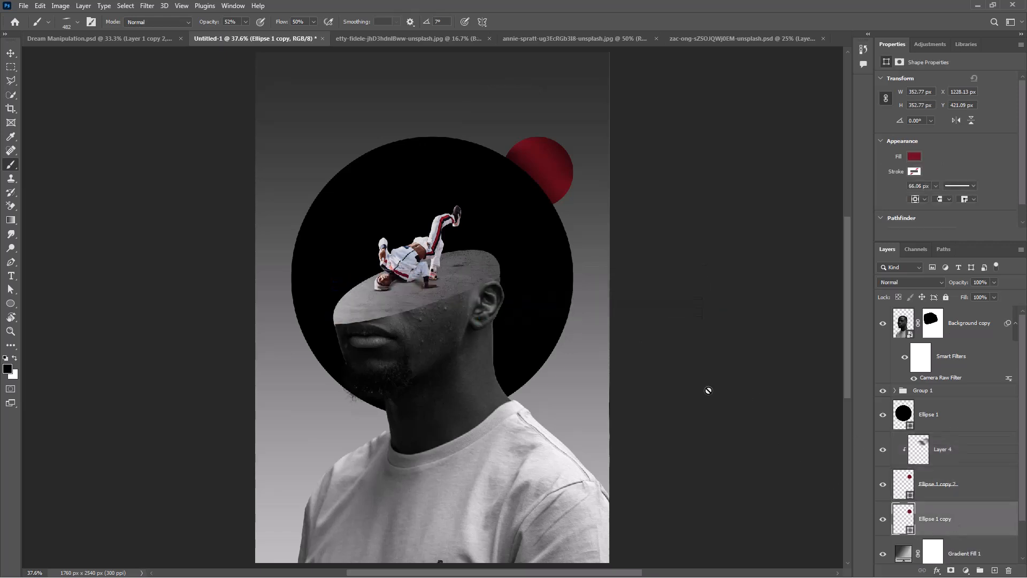
key("v")
left_click_drag(522, 223, 490, 278)
left_click_drag(359, 447, 337, 447)
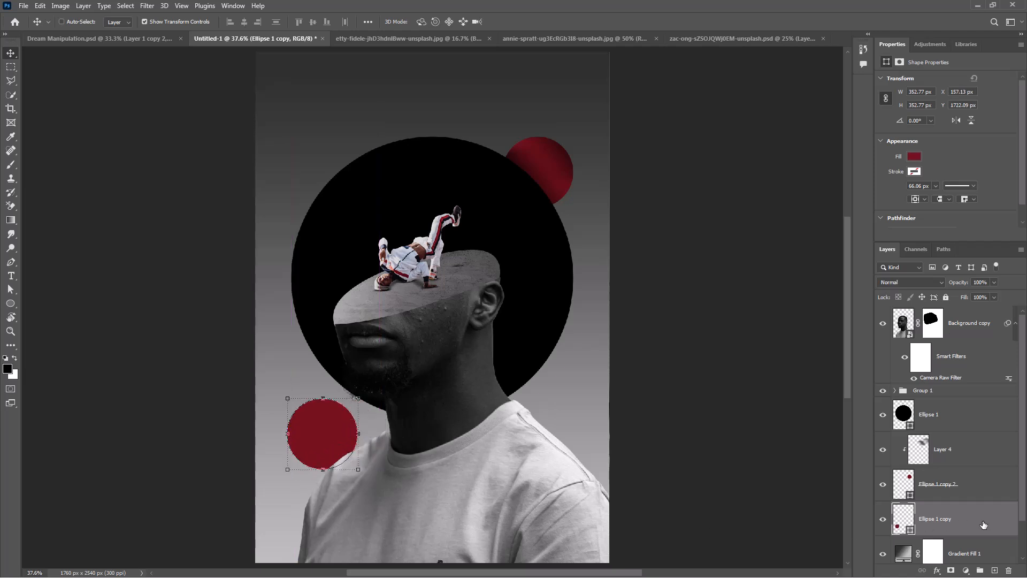
left_click_drag(984, 524, 956, 309)
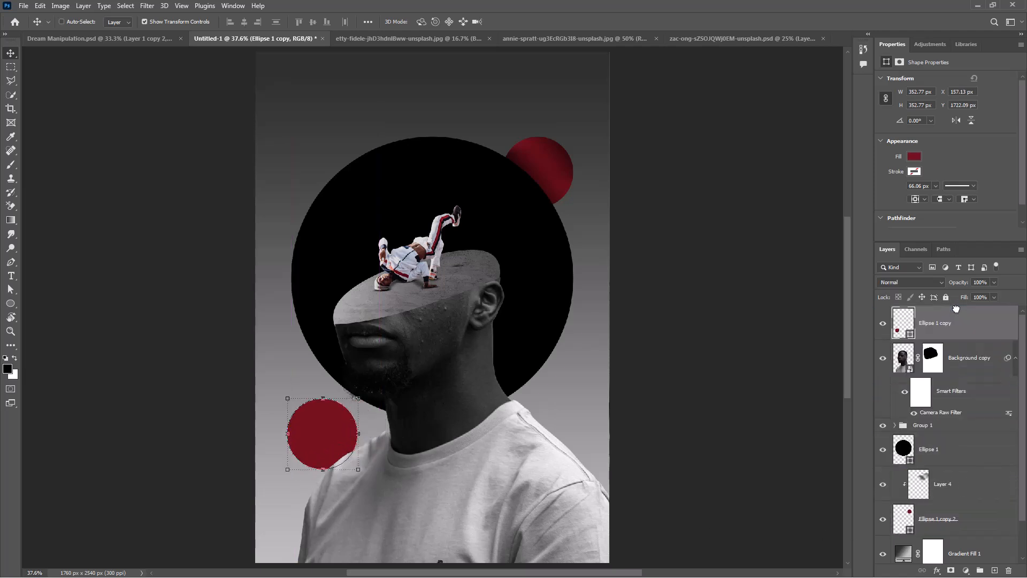
left_click_drag(344, 441, 350, 468)
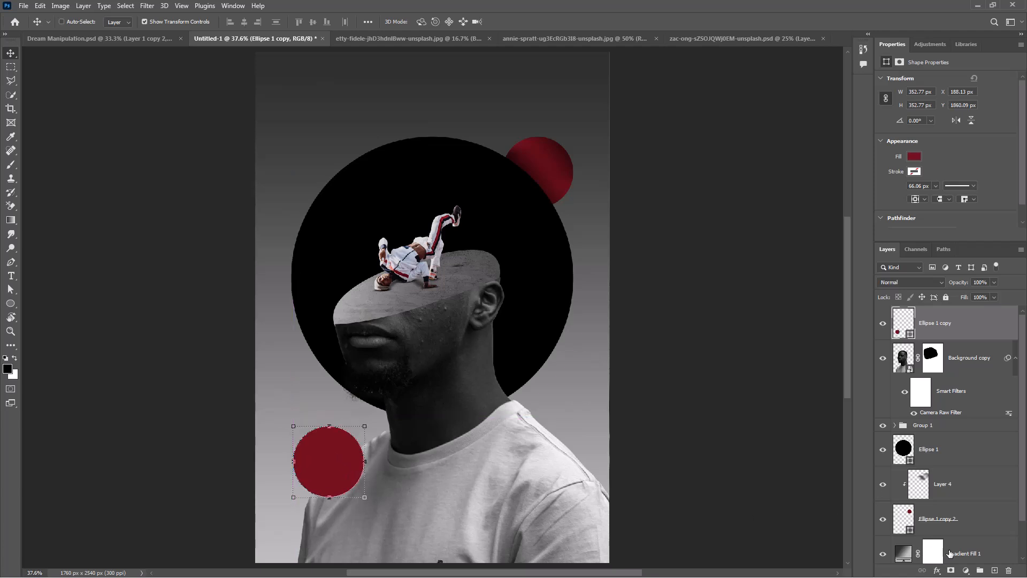
Clip a new layer to the lower red circle and shade its edges with the large black soft brush.
left_click(996, 570)
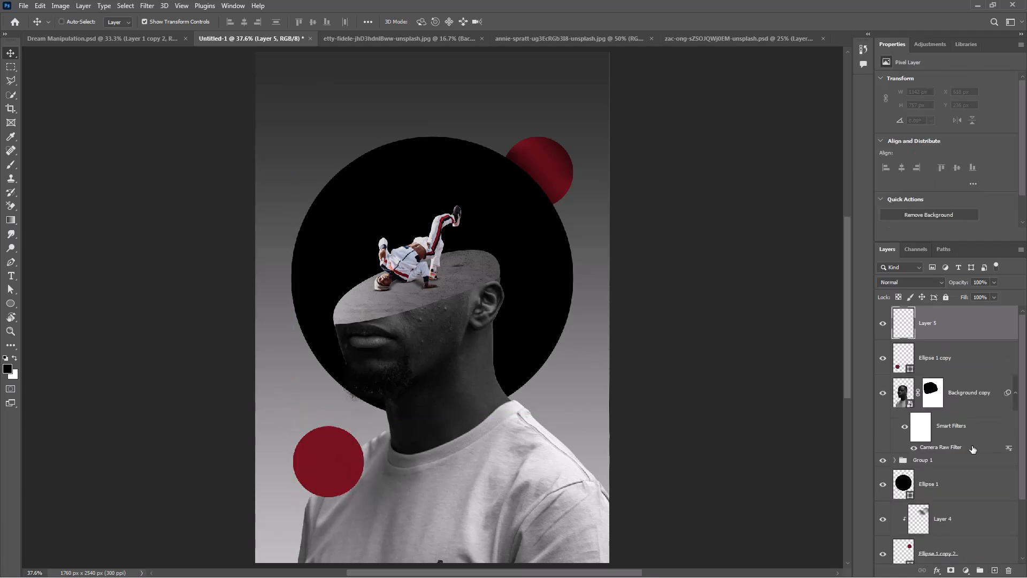
left_click(964, 337, "alt")
key("b")
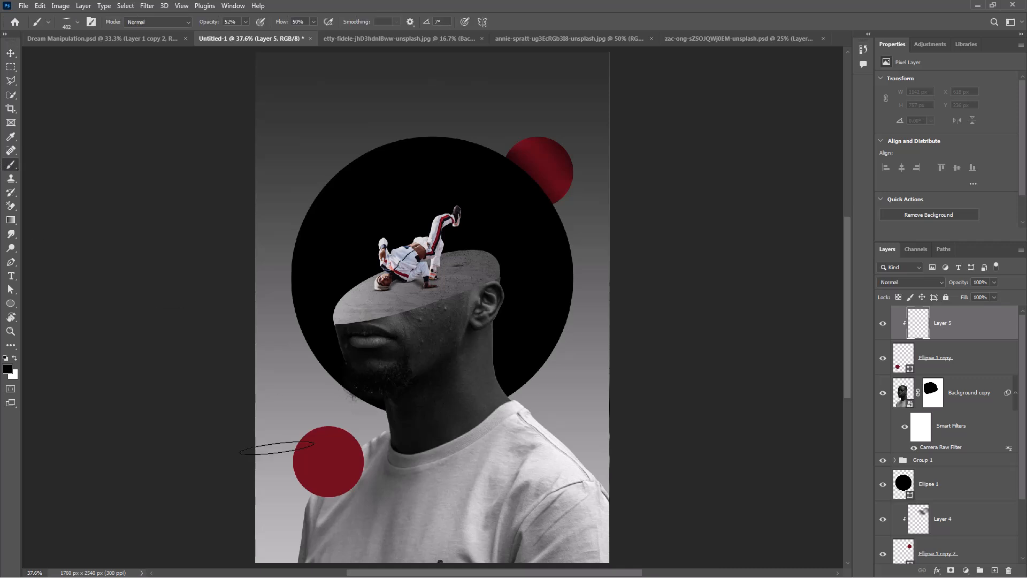
mouse_move(344, 419)
left_mouse_down()
mouse_move(397, 496)
mouse_move(396, 482)
left_mouse_up()
left_click_drag(393, 447, 398, 503)
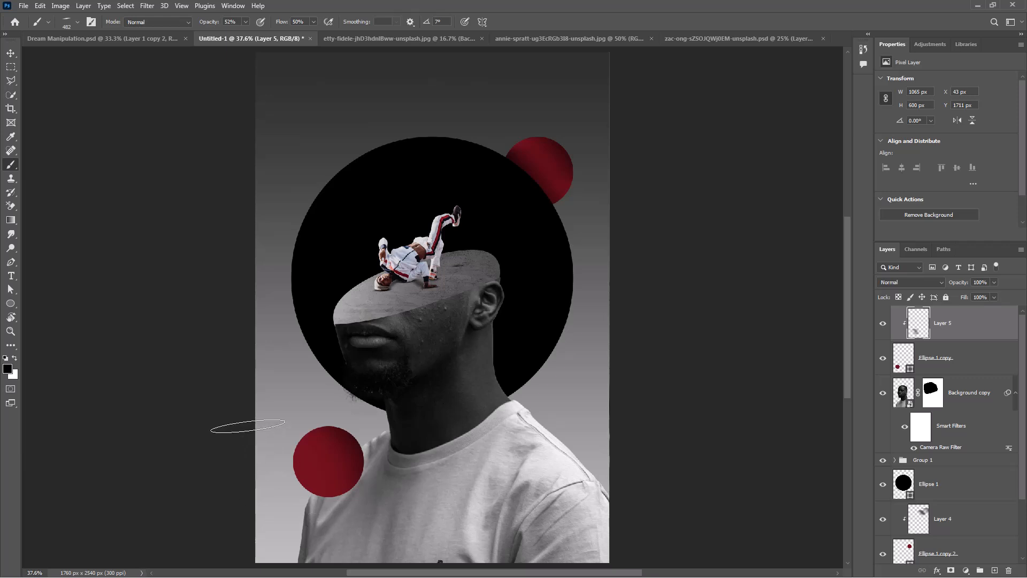
mouse_move(295, 516)
left_mouse_down()
mouse_move(252, 445)
mouse_move(300, 505)
mouse_move(377, 493)
left_mouse_up()
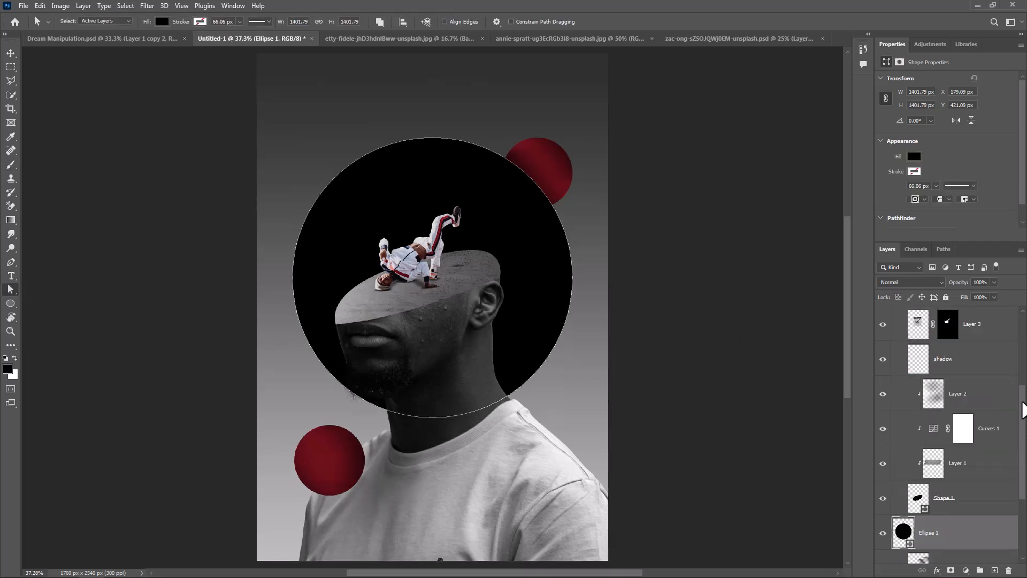
Stamp all visible layers into a new layer at the top of the stack and convert it to a Smart Object.
scroll(1019, 411, "up", 5)
left_click(996, 324)
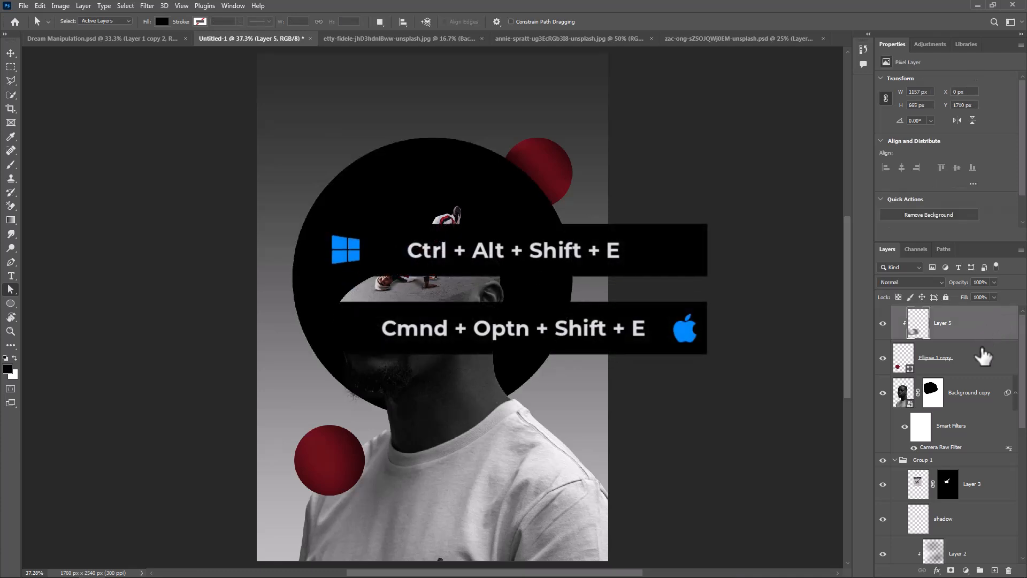
key("ctrl+alt+shift+e")
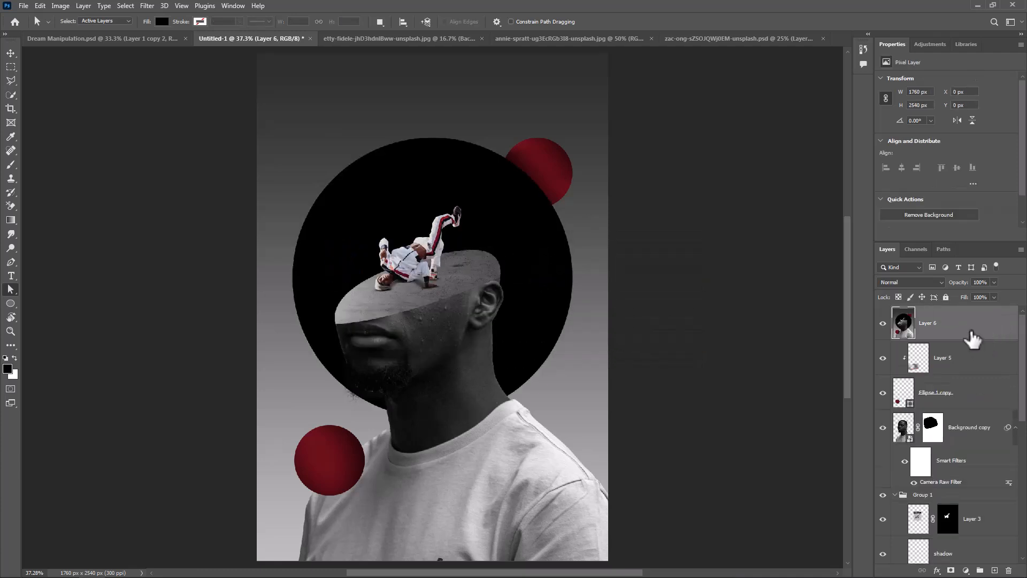
right_click(973, 339)
left_click(854, 273)
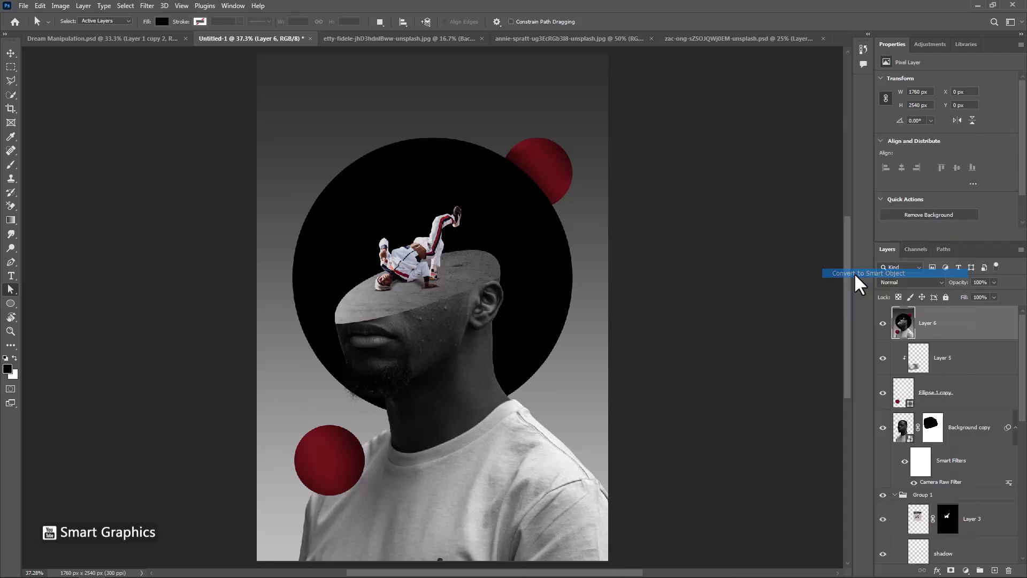
Grade the stamped Smart Object in Camera Raw with exposure +0.45, texture -24, clarity +21, vibrance +12 and slightly raised saturation.
left_click(146, 5)
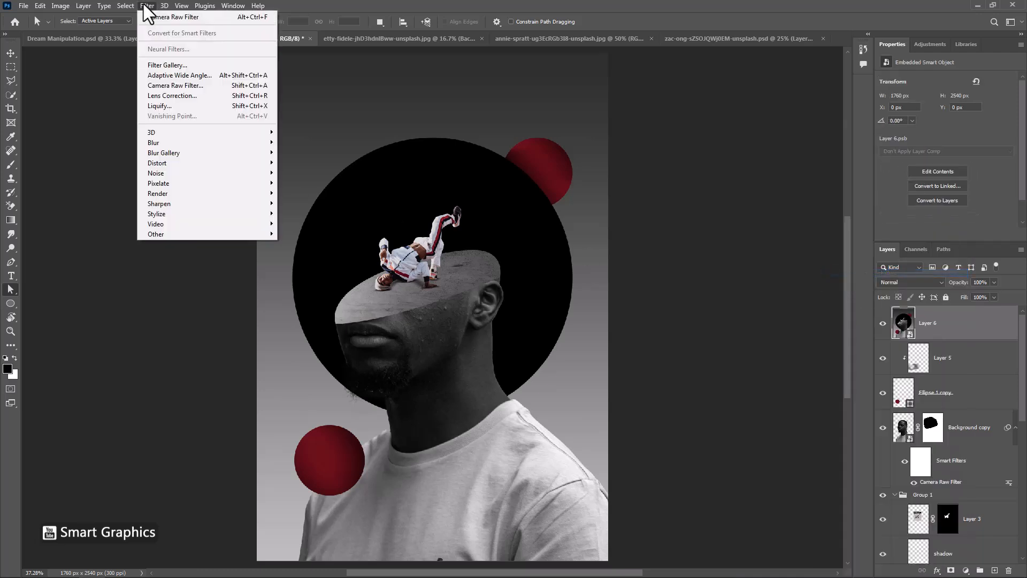
left_click(172, 85)
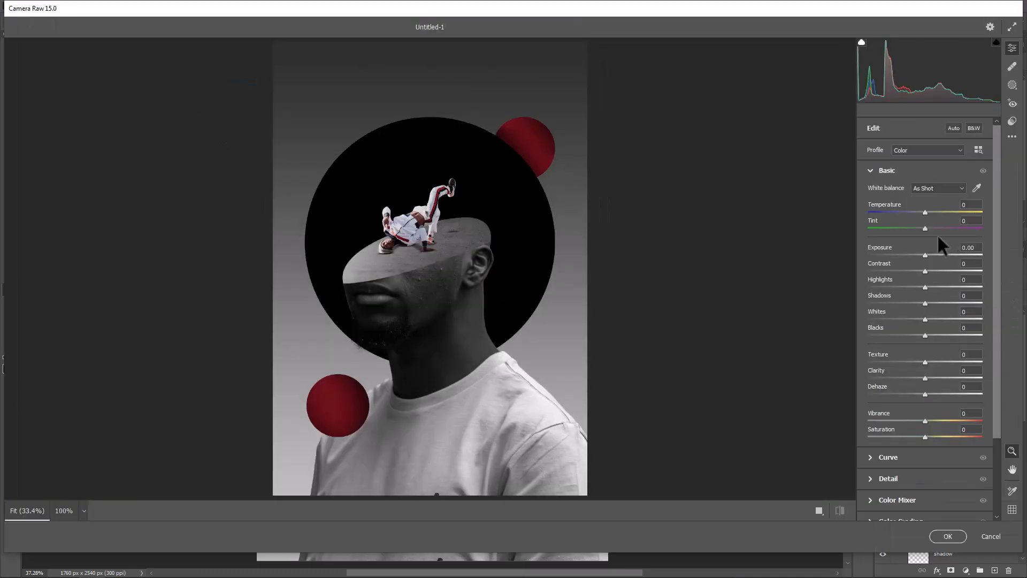
left_click_drag(926, 256, 931, 255)
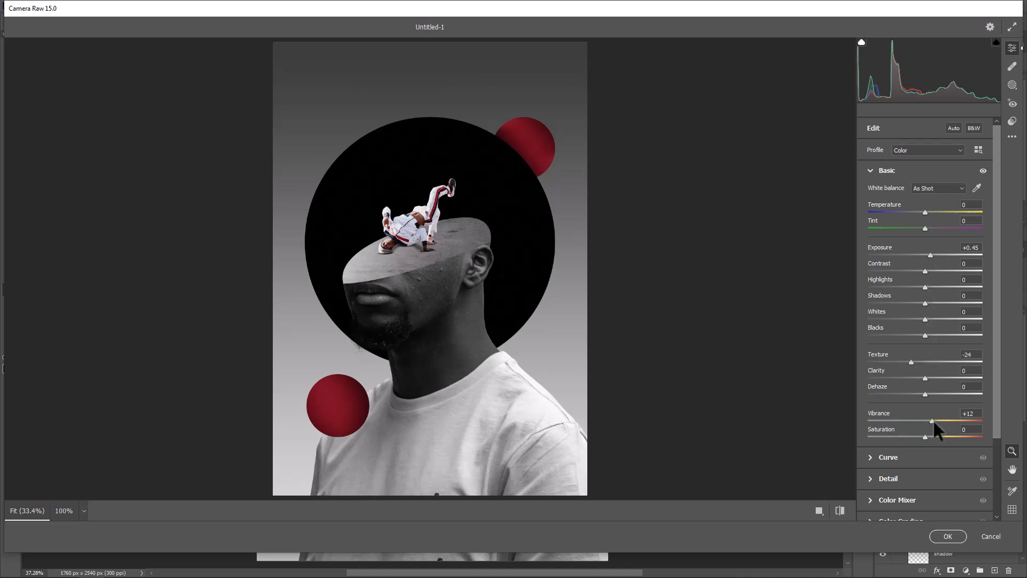
mouse_move(923, 377)
left_mouse_down()
mouse_move(945, 377)
mouse_move(936, 378)
left_mouse_up()
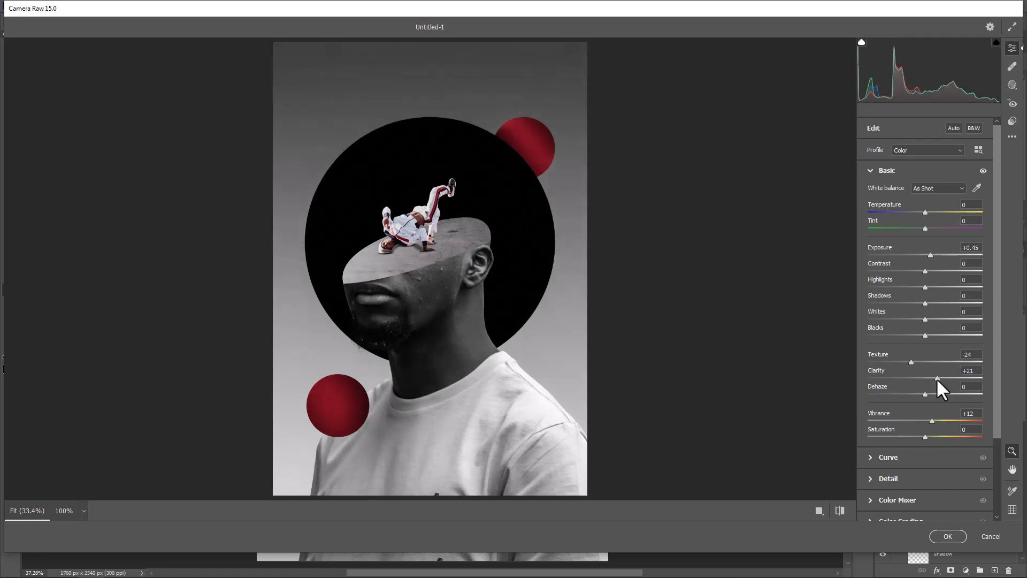
left_click_drag(930, 436, 932, 435)
left_click(947, 536)
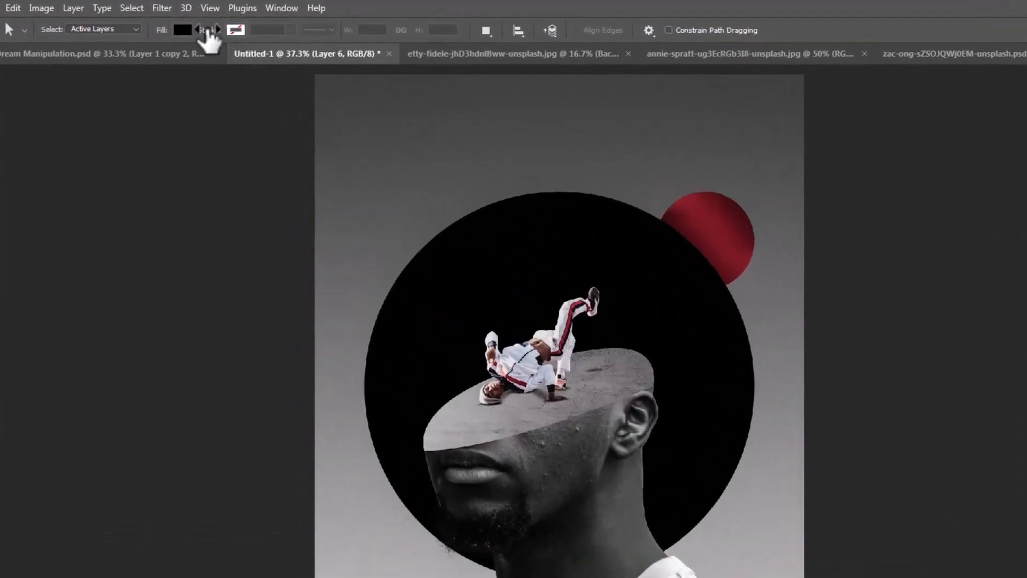
Add 3% Gaussian noise to the stamped Smart Object and toggle its visibility to compare before and after.
left_click(147, 5)
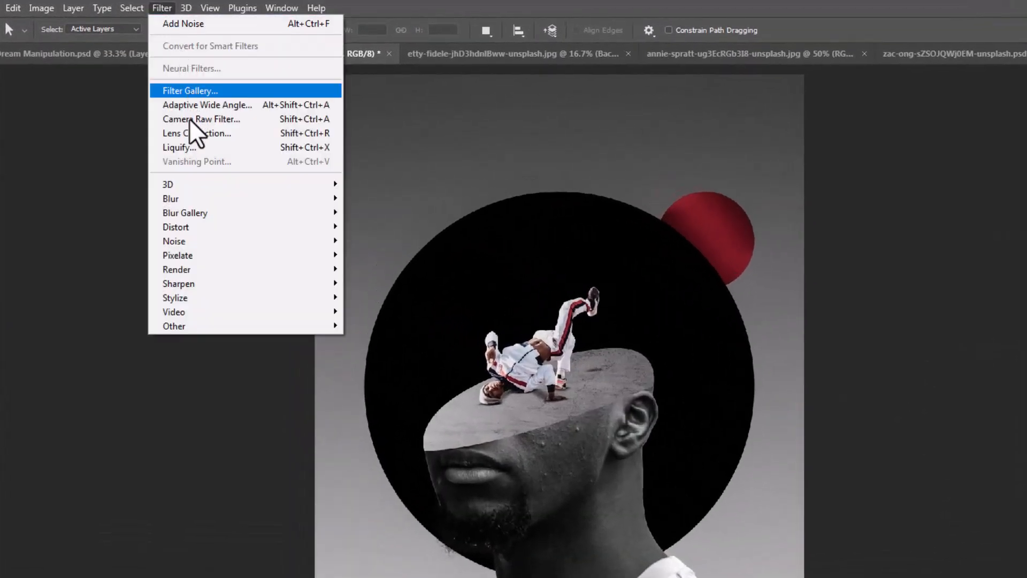
mouse_move(200, 240)
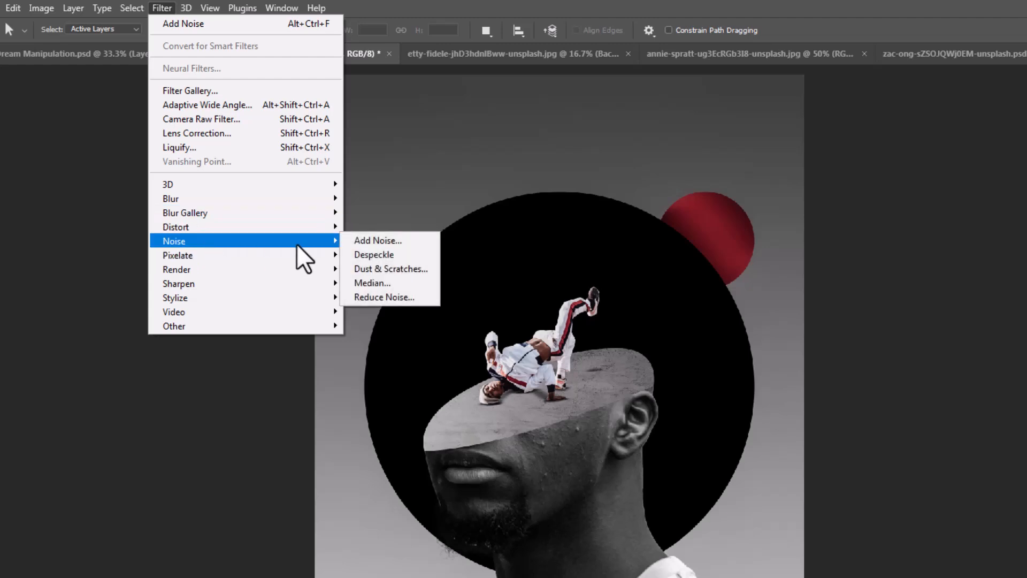
left_click(363, 242)
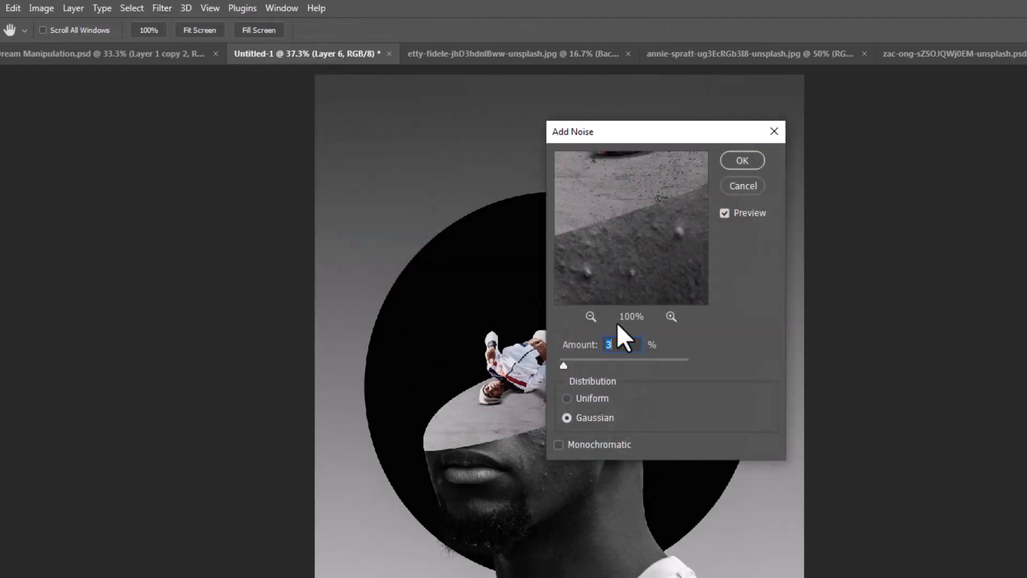
left_click(741, 160)
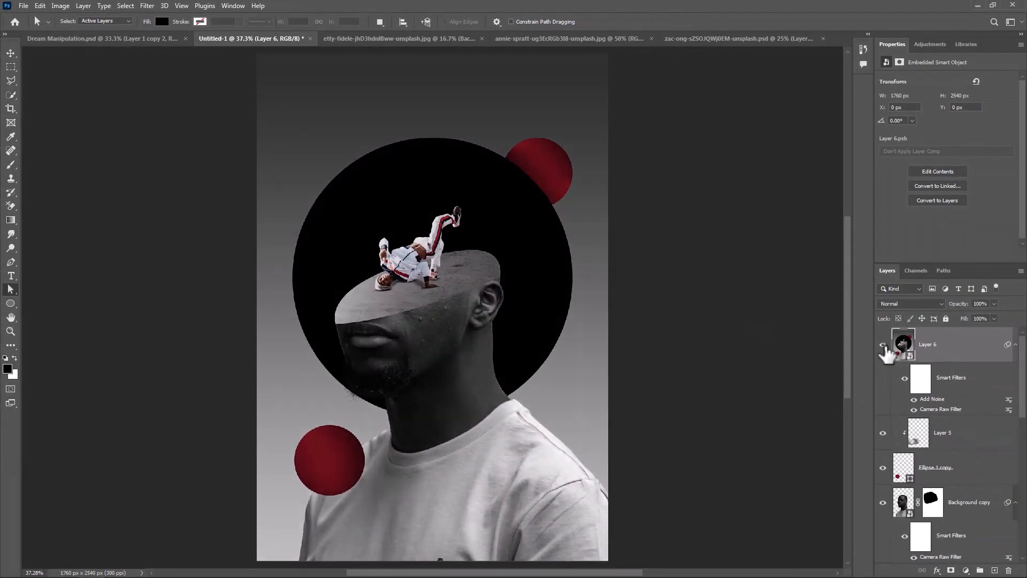
left_click(883, 345)
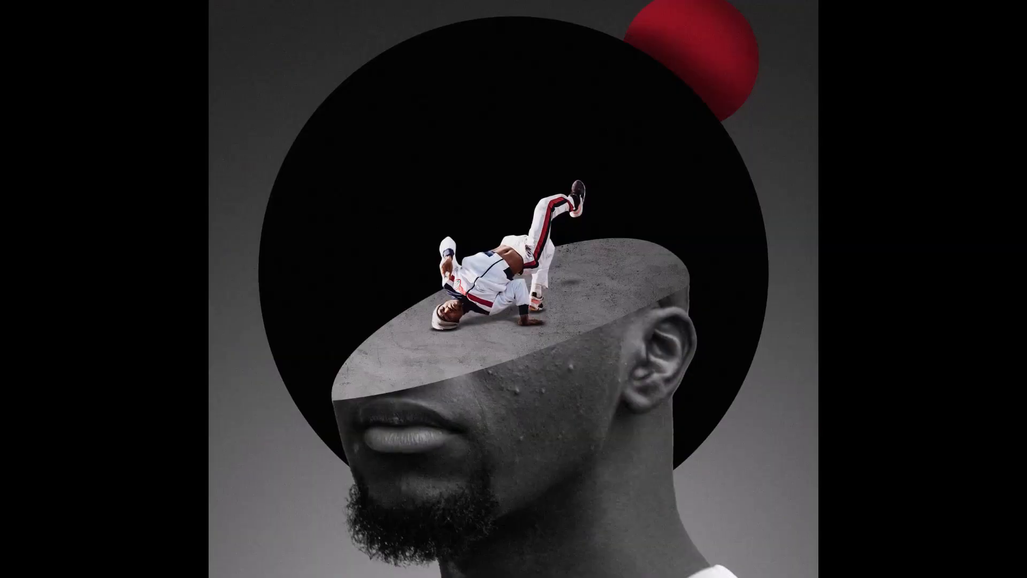